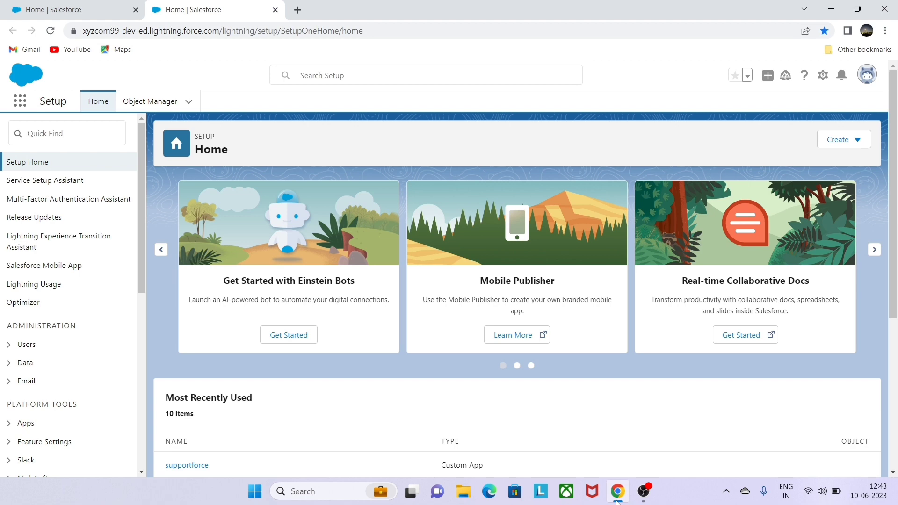
left_click(88, 5)
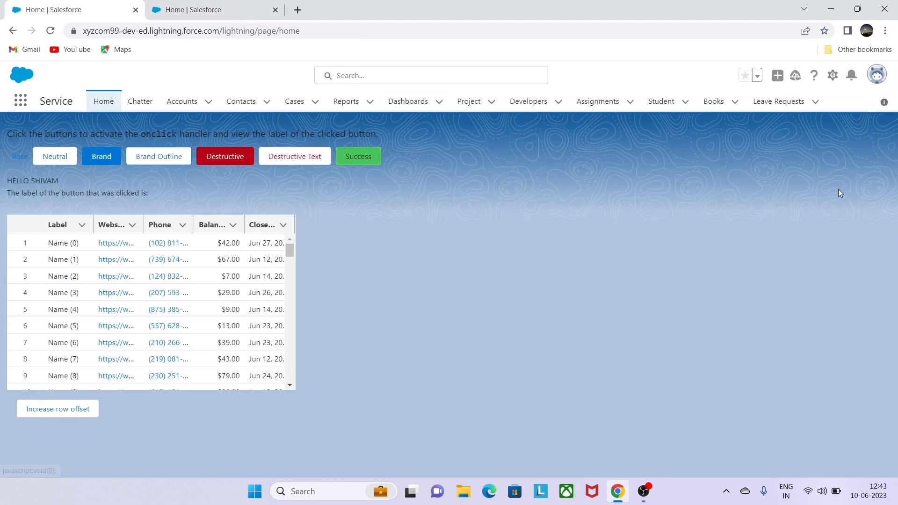
left_click(834, 76)
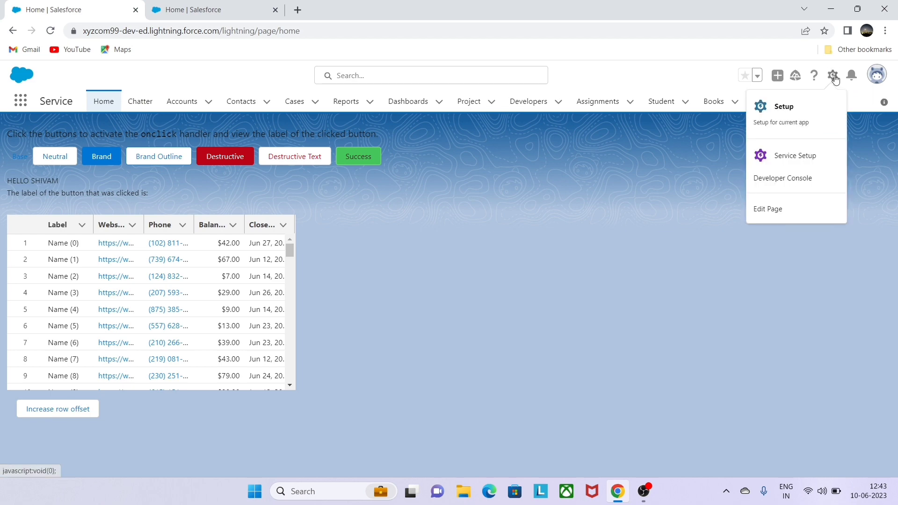
left_click(462, 144)
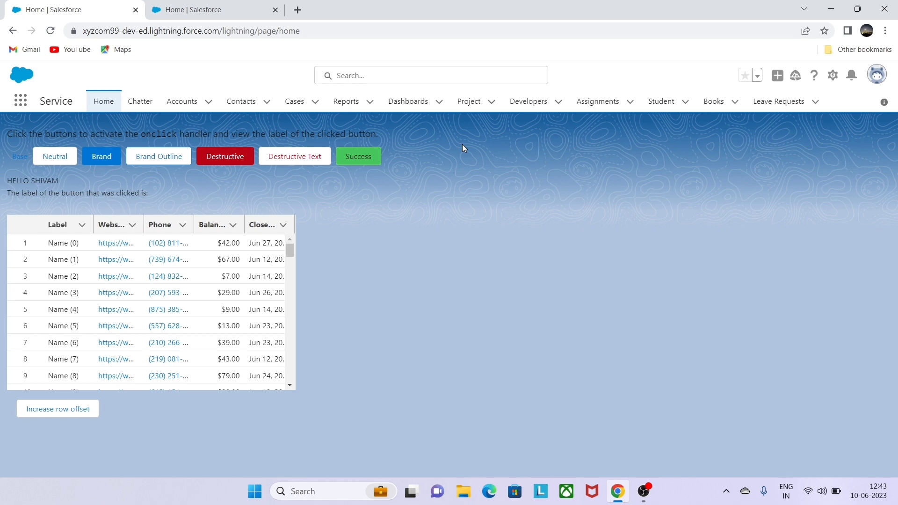
Find the Flows page in Setup by searching for "flow" and create a new Screen Flow
left_click(198, 12)
left_click(83, 129)
type("flow")
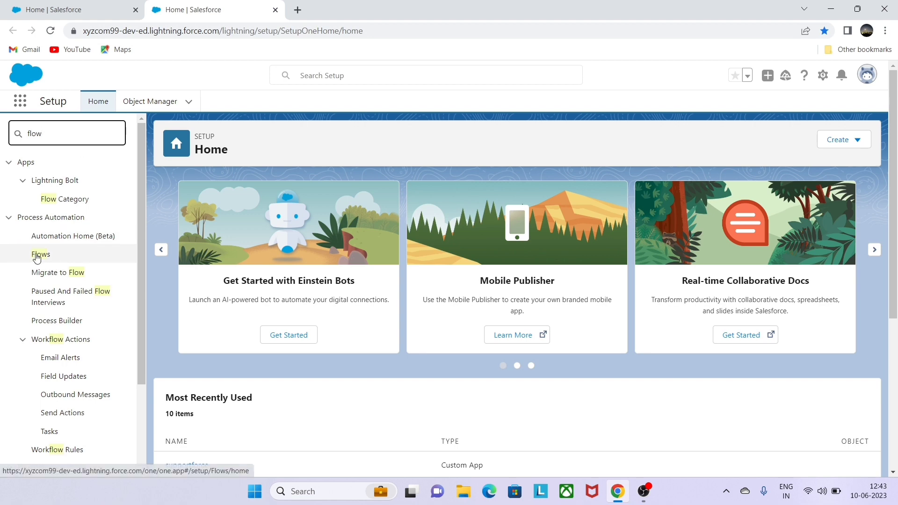
left_click(38, 256)
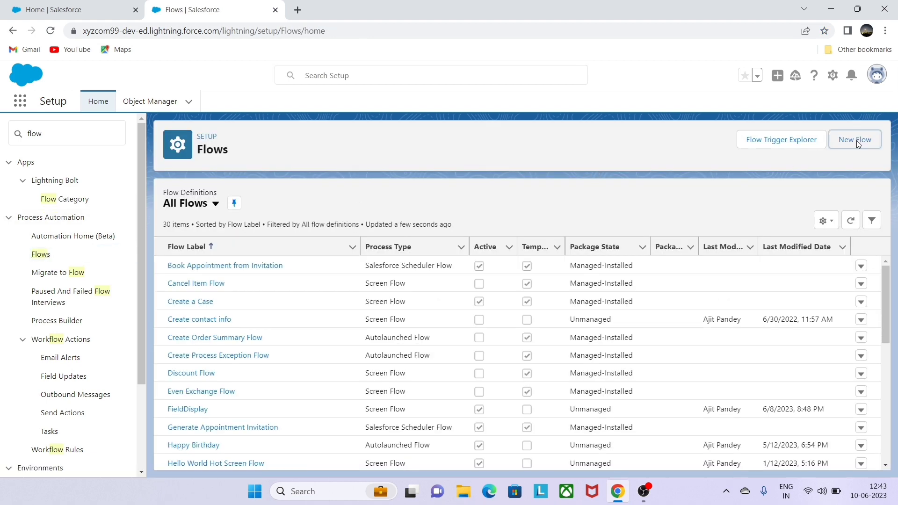
left_click(857, 140)
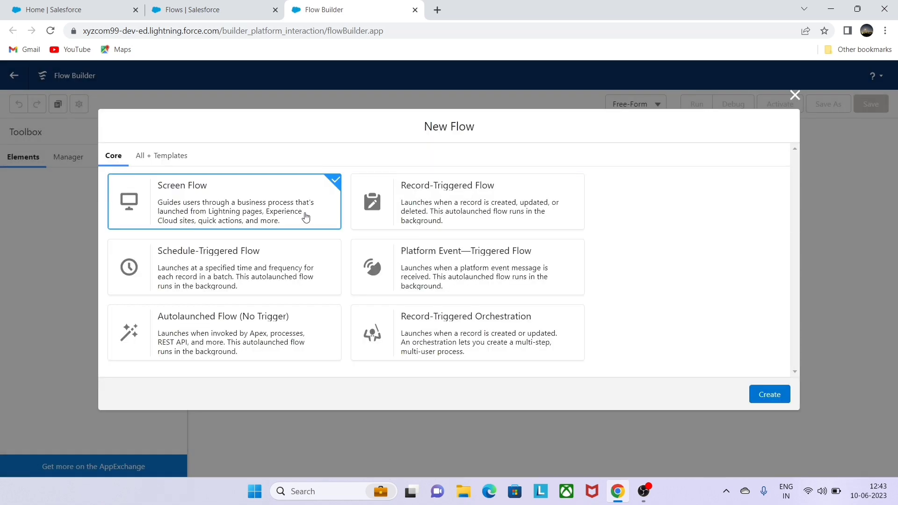
left_click(769, 395)
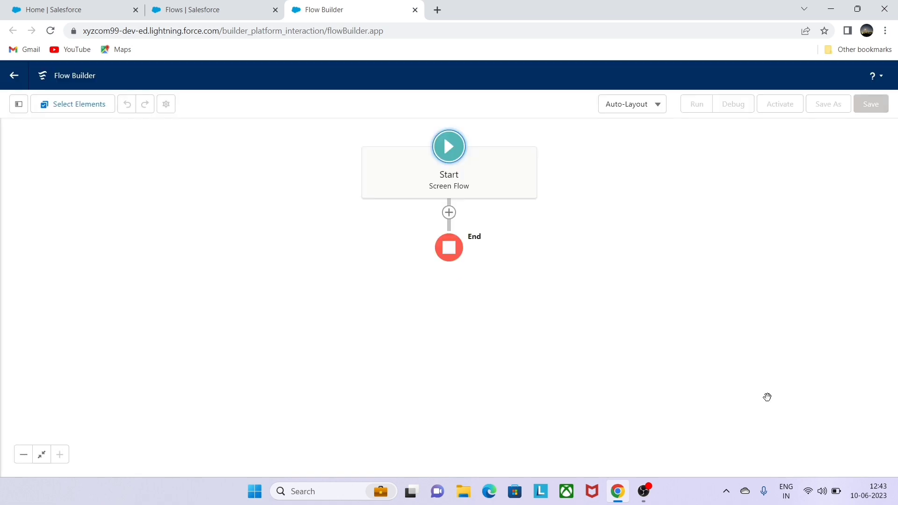
Add a Get Records element after Start with label and API name GetAccountInfo, retrieving records of the Account object
left_click(449, 212)
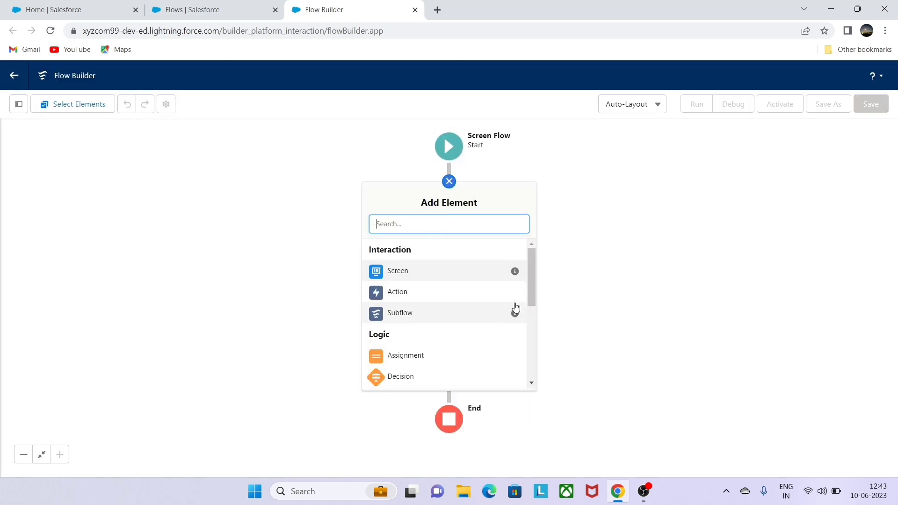
left_click_drag(534, 276, 535, 354)
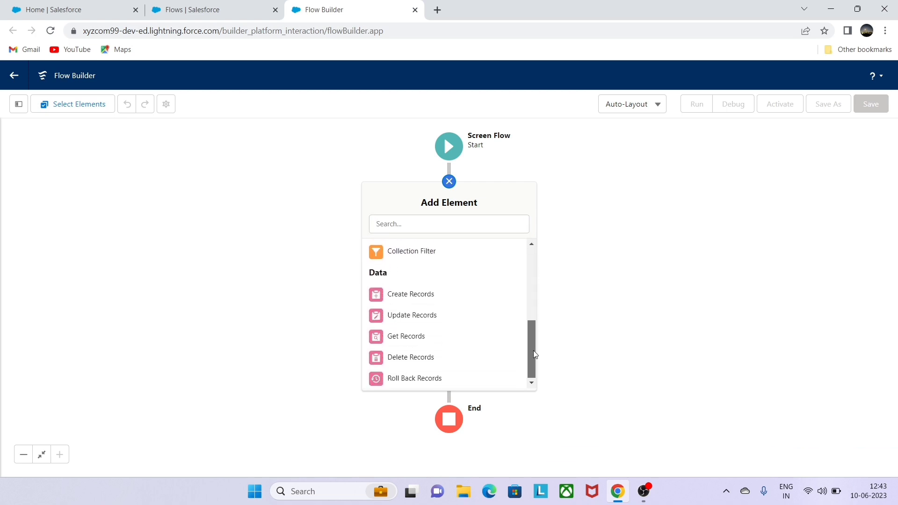
left_click(415, 335)
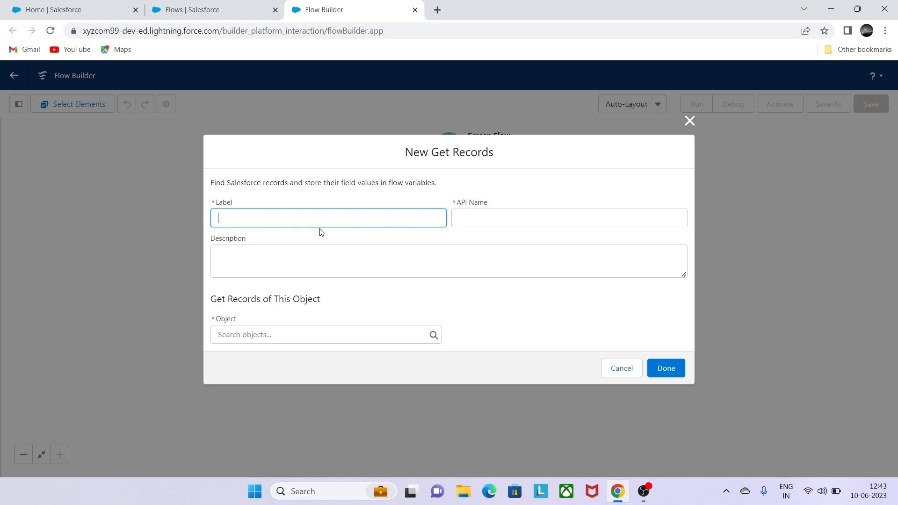
type("Get")
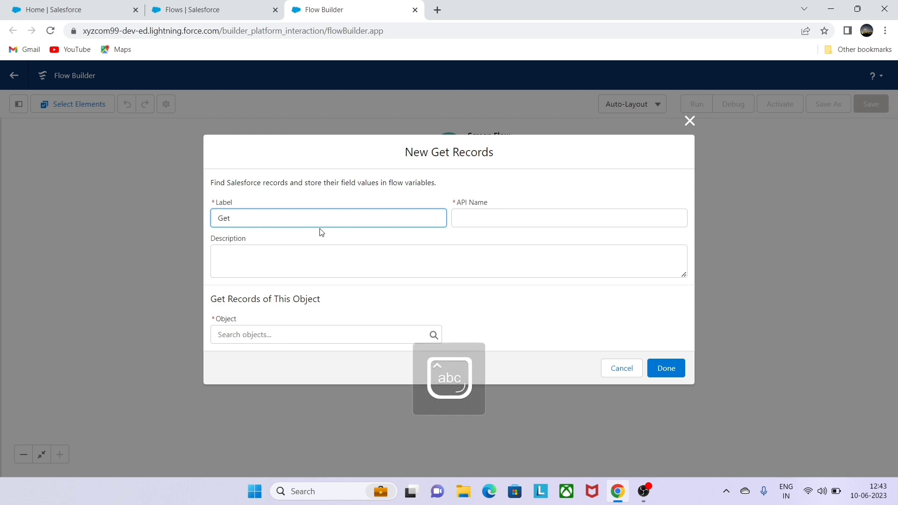
type("AccountInfo")
key("ctrl+a")
left_click(488, 216)
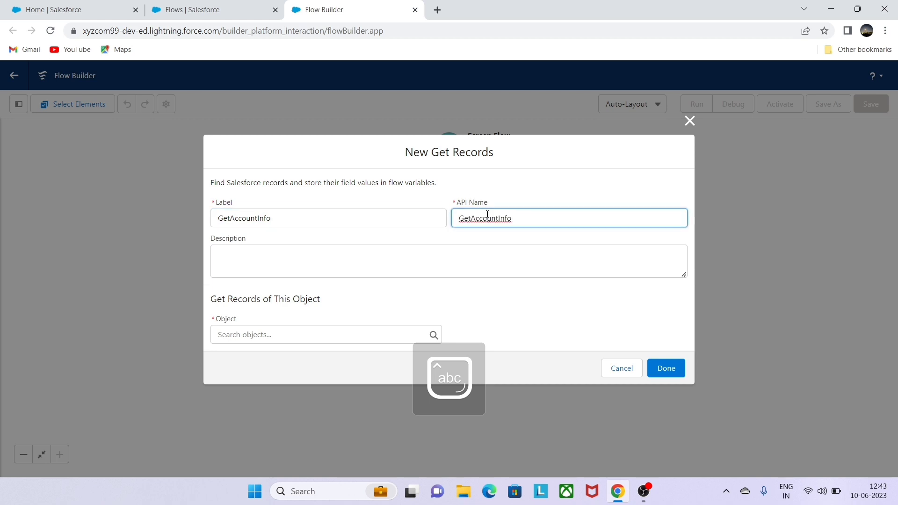
left_click(333, 334)
type("Account")
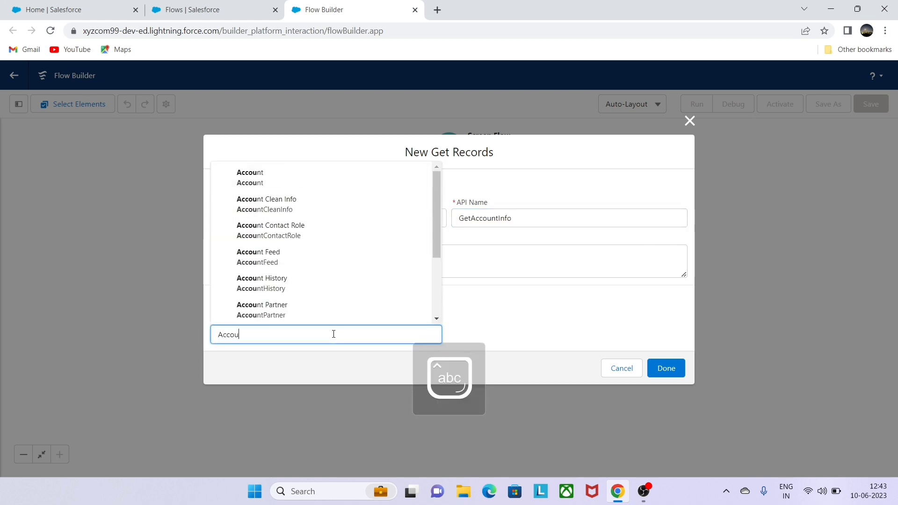
left_click(243, 179)
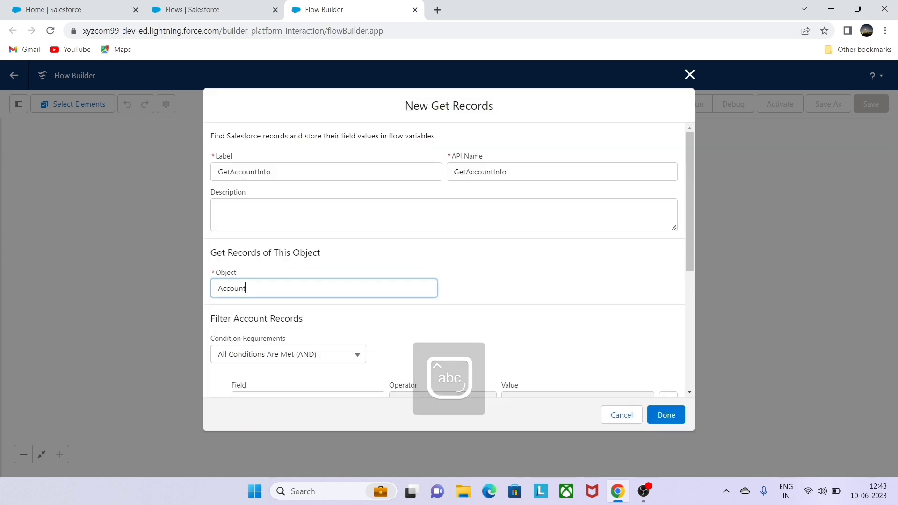
Filter the Account records with the condition Active__c Equals $GlobalConstant.True
left_click_drag(689, 207, 699, 257)
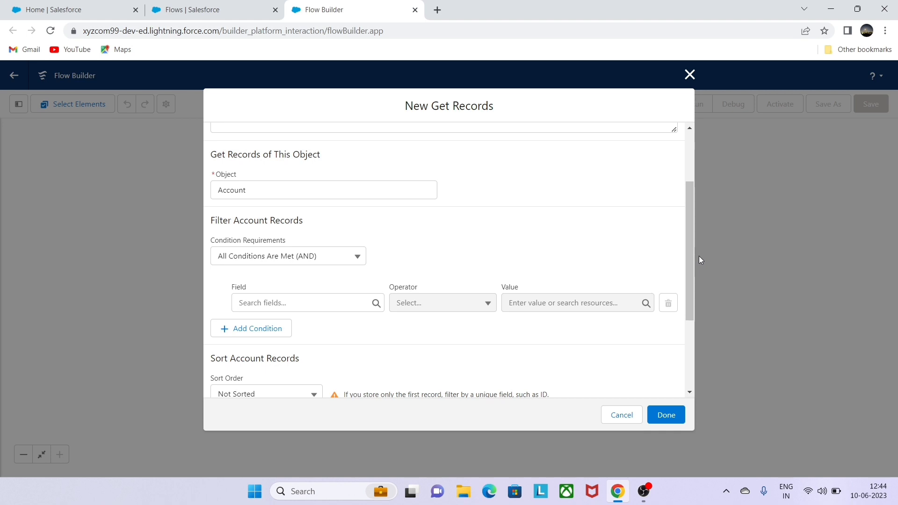
left_click(318, 258)
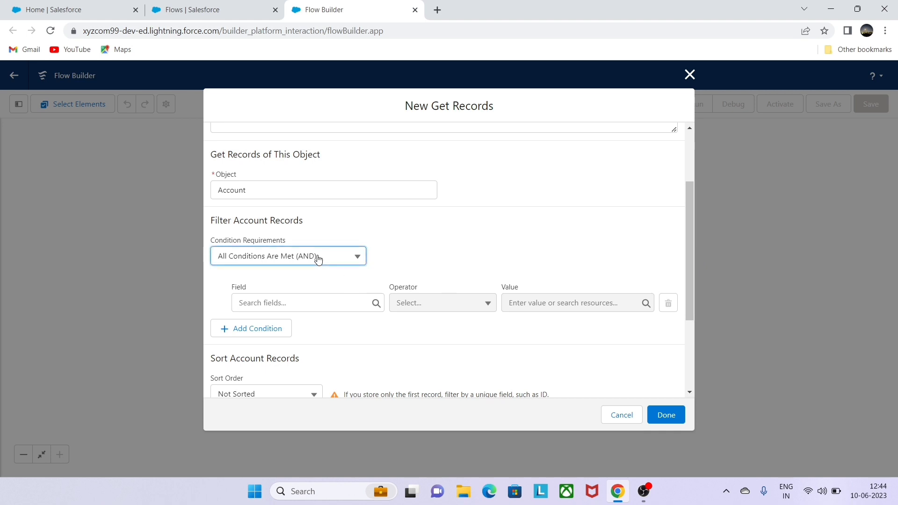
left_click(426, 232)
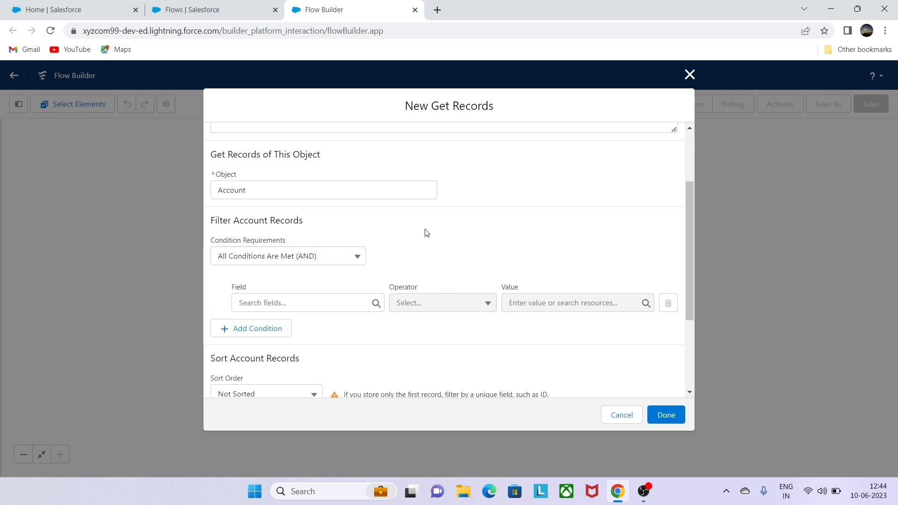
left_click(315, 299)
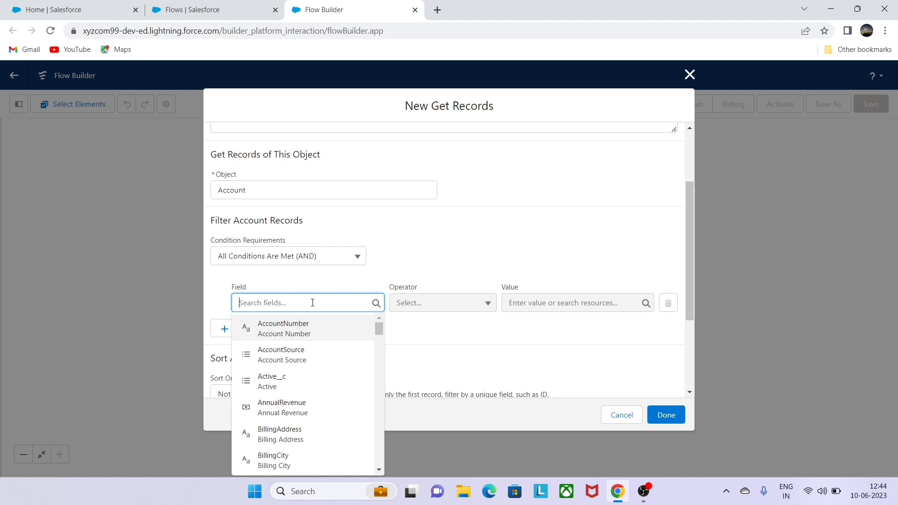
left_click(271, 381)
left_click(530, 306)
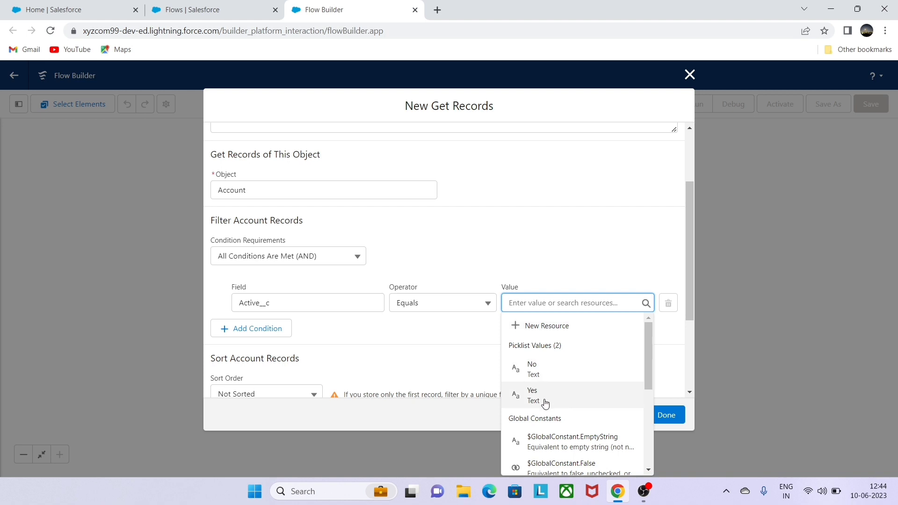
left_click_drag(648, 335, 655, 367)
left_click(583, 305)
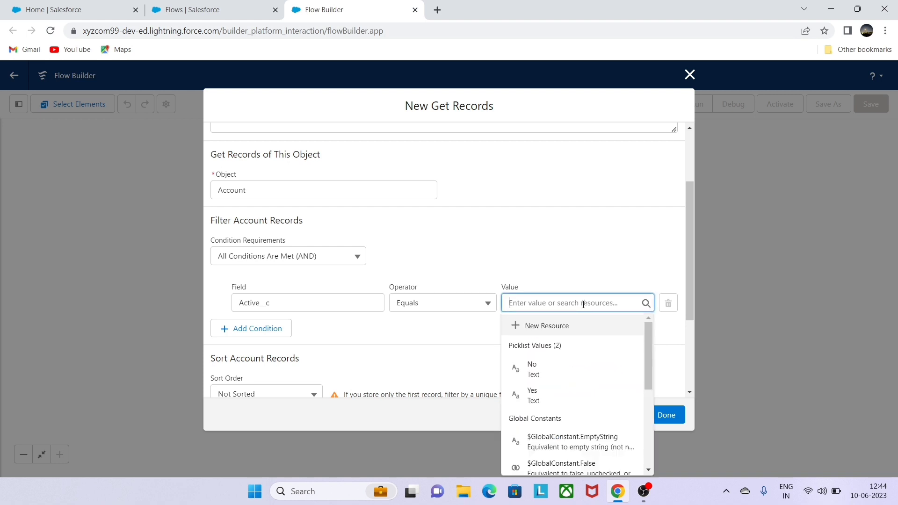
left_click(649, 372)
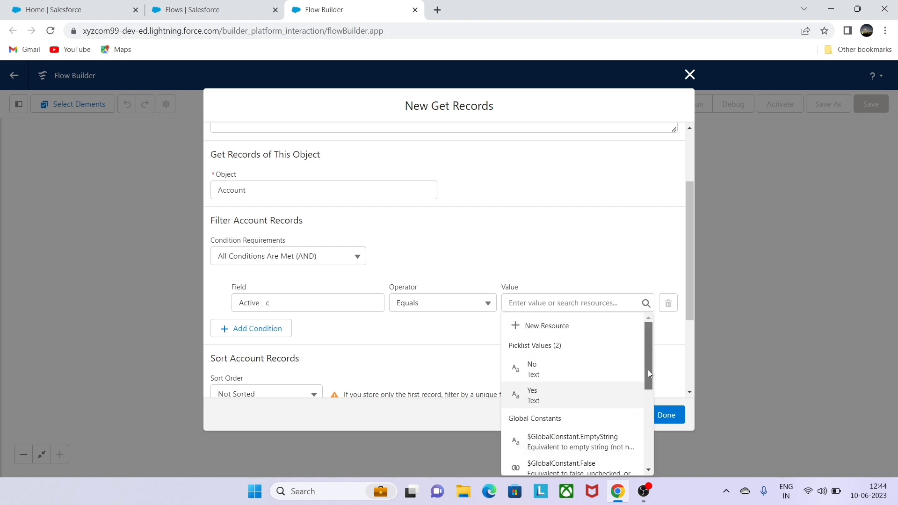
left_click_drag(648, 373, 654, 397)
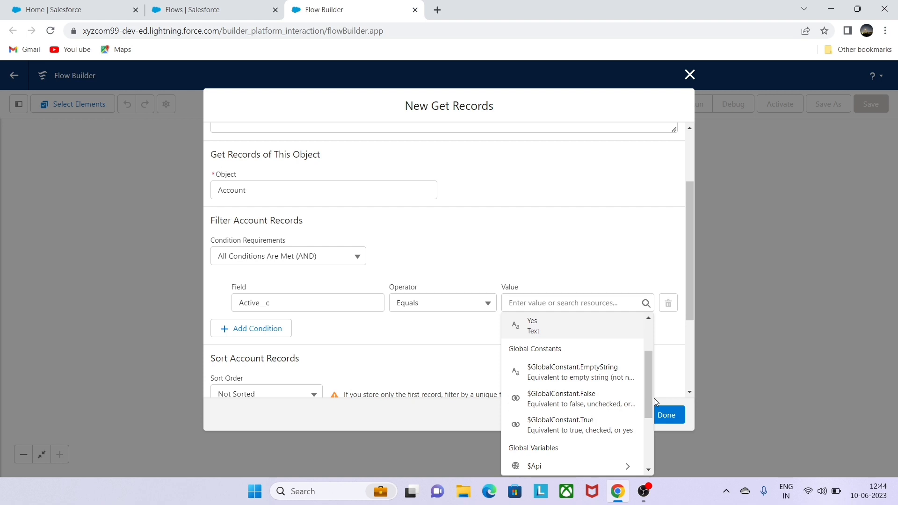
left_click(573, 425)
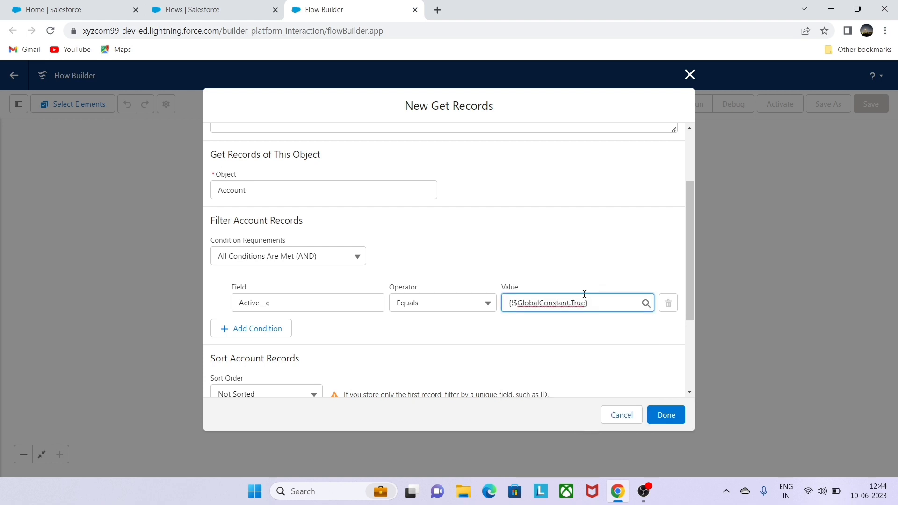
Set the Get Records element to store all records and finish its configuration
left_click_drag(693, 235, 692, 319)
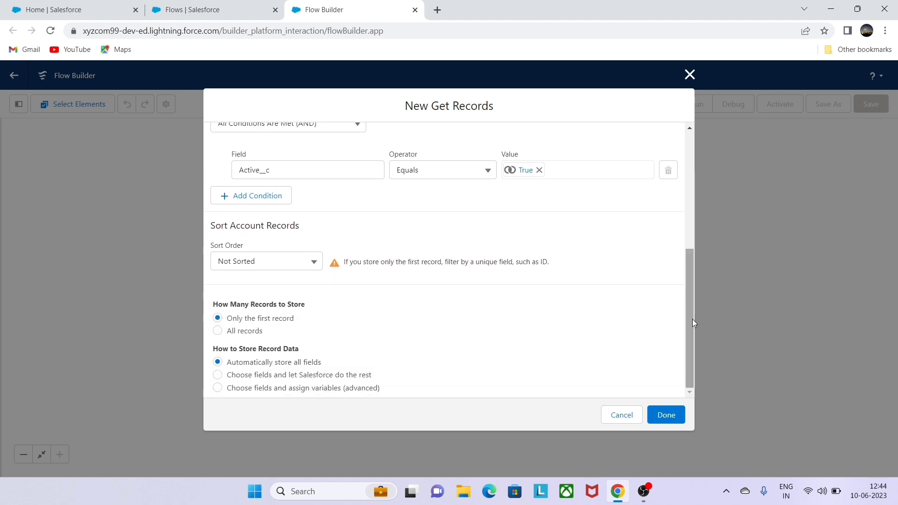
left_click(218, 333)
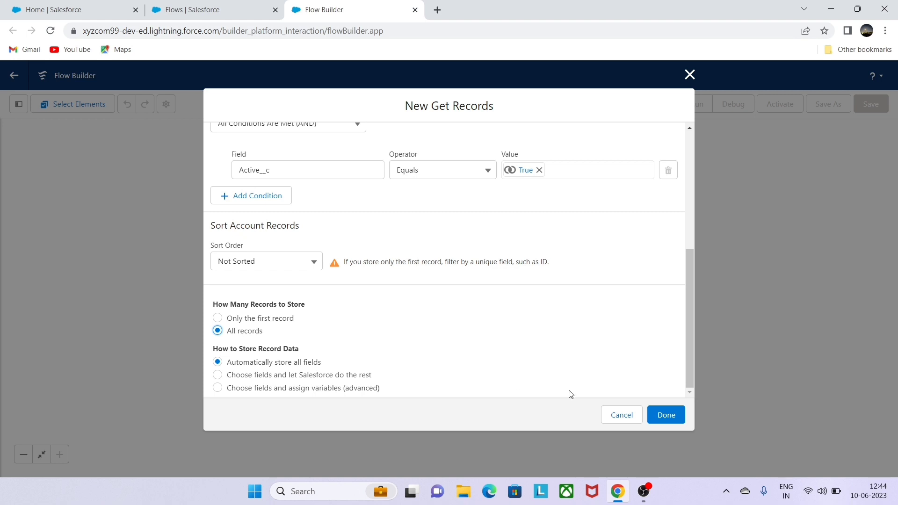
left_click(666, 415)
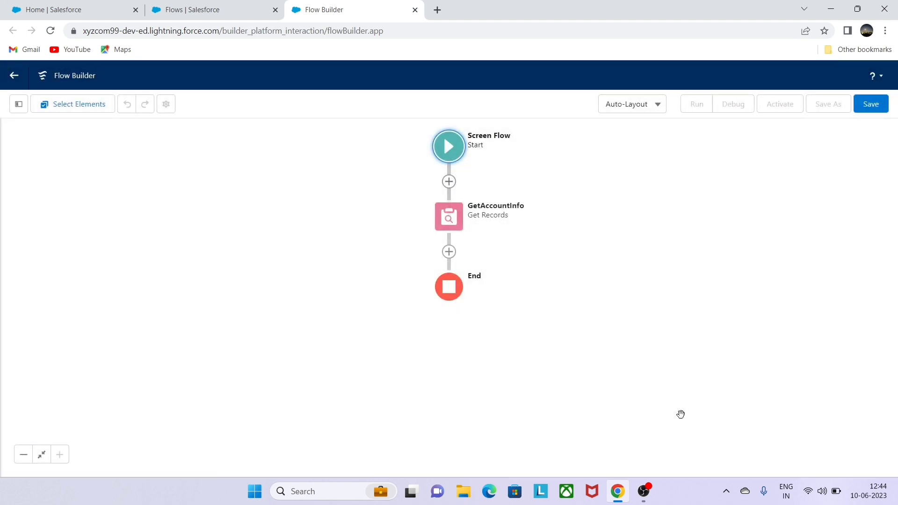
Add a Screen element after GetAccountInfo, with DataTableInFlow as its label and API name
left_click(450, 253)
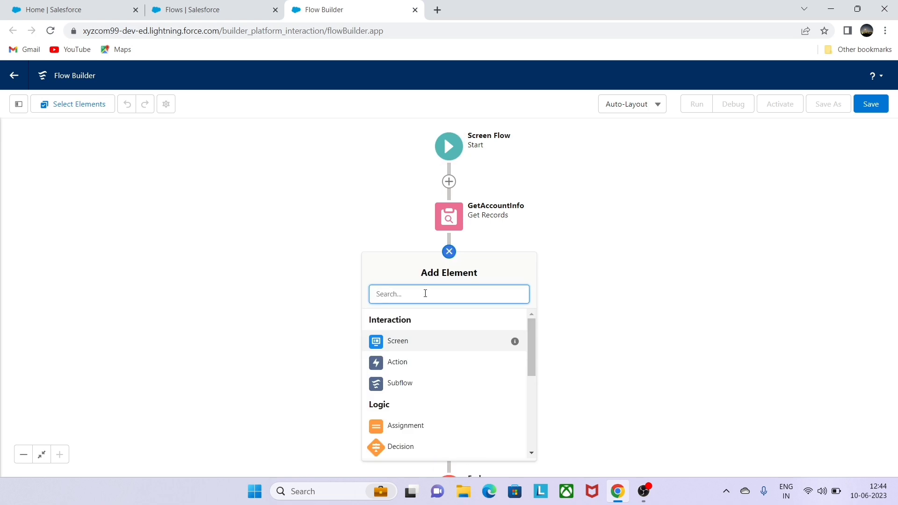
left_click(400, 341)
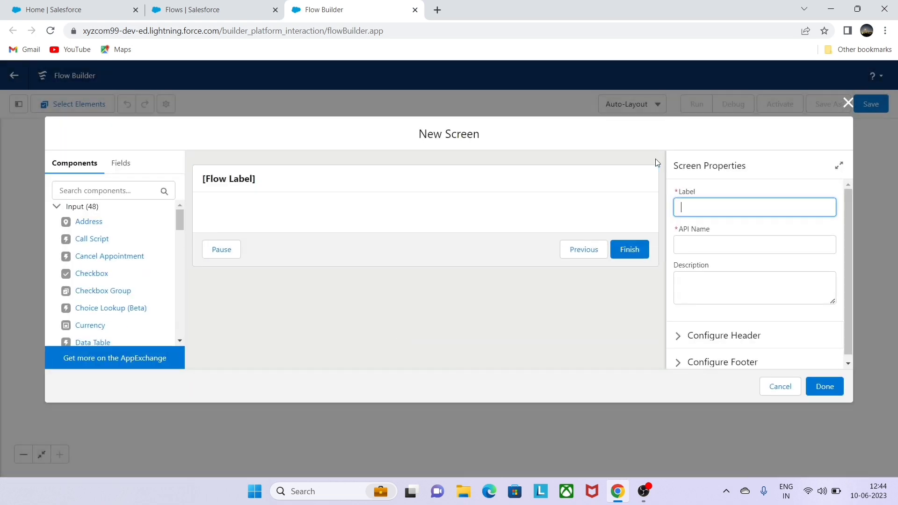
left_click(469, 180)
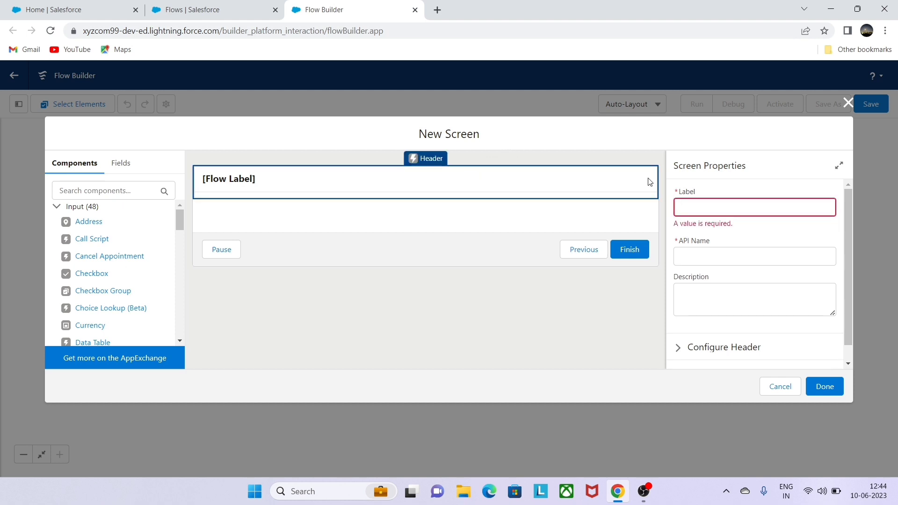
left_click(706, 208)
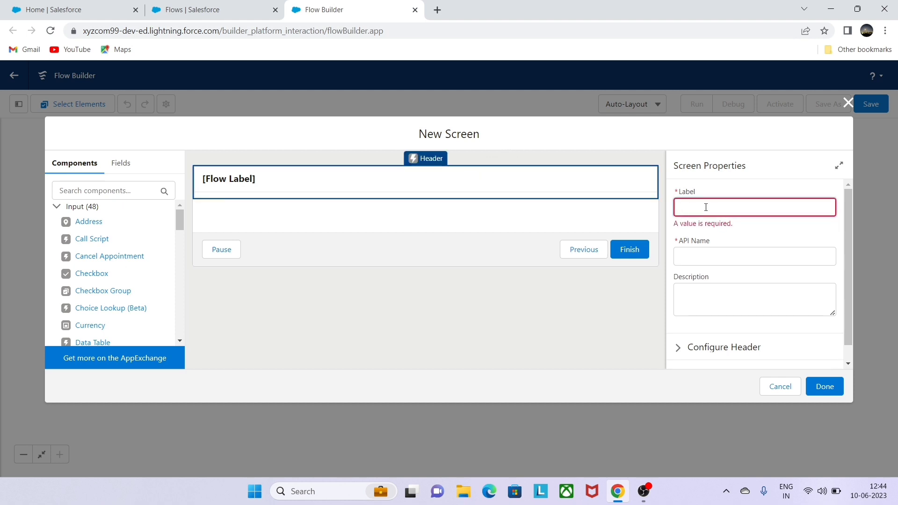
type("Data")
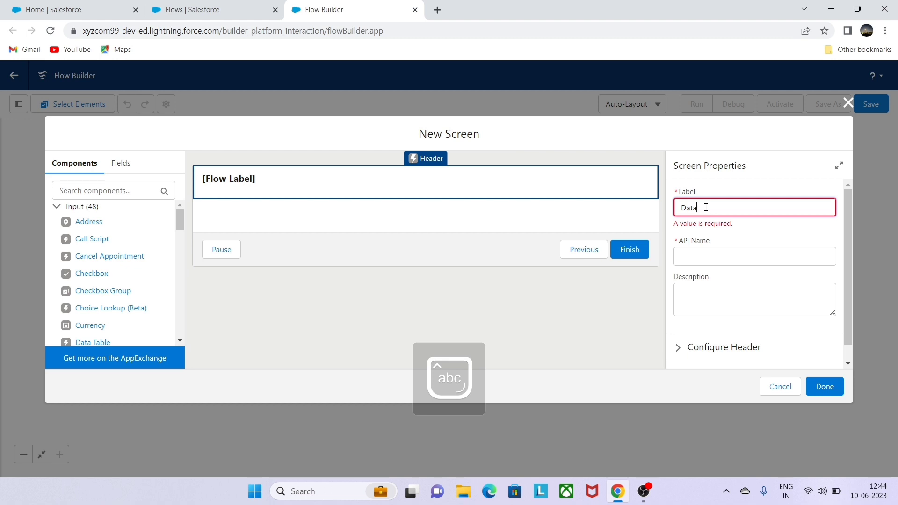
type("TableInFlow")
left_click(713, 248)
double_click(713, 249)
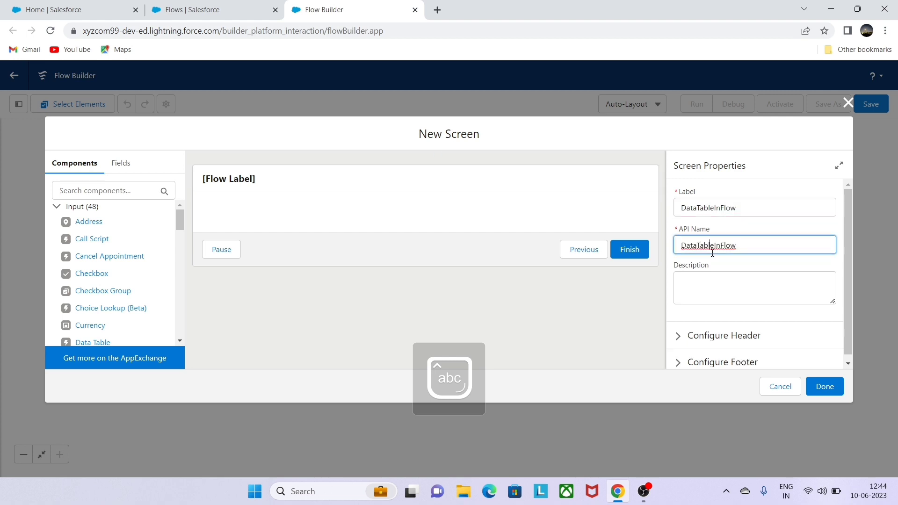
Search the screen components for Data and add a Data Table component to the screen body
left_click(343, 199)
left_click(141, 191)
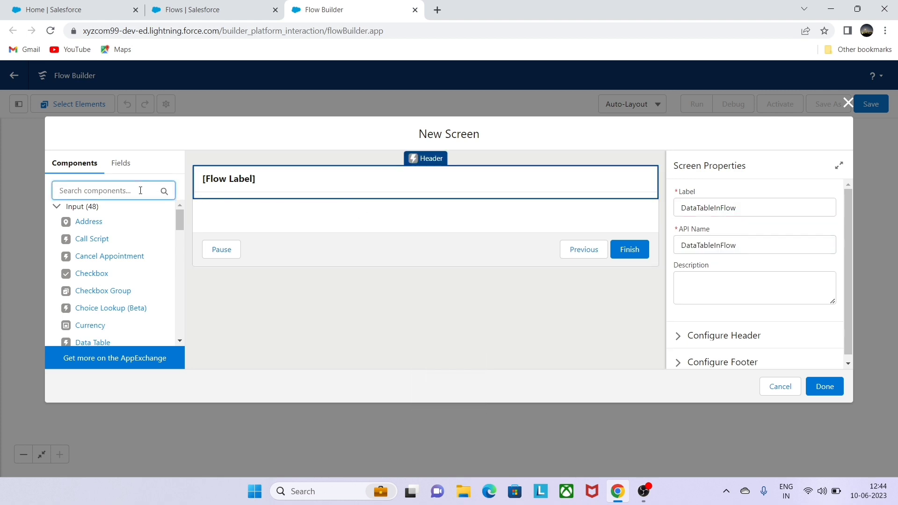
type("data")
key("BackSpace")
key("BackSpace")
key("BackSpace")
key("BackSpace")
type("Da")
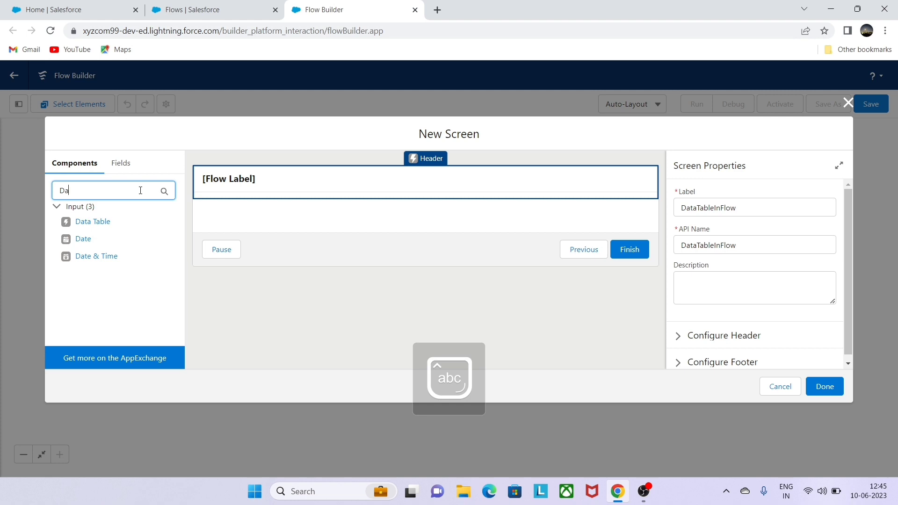
key("BackSpace")
key("BackSpace")
type("Tab")
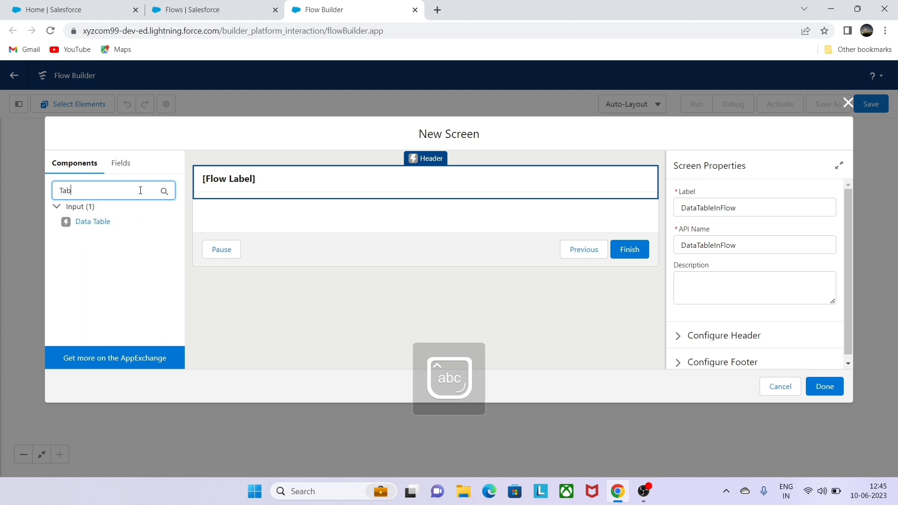
type("le")
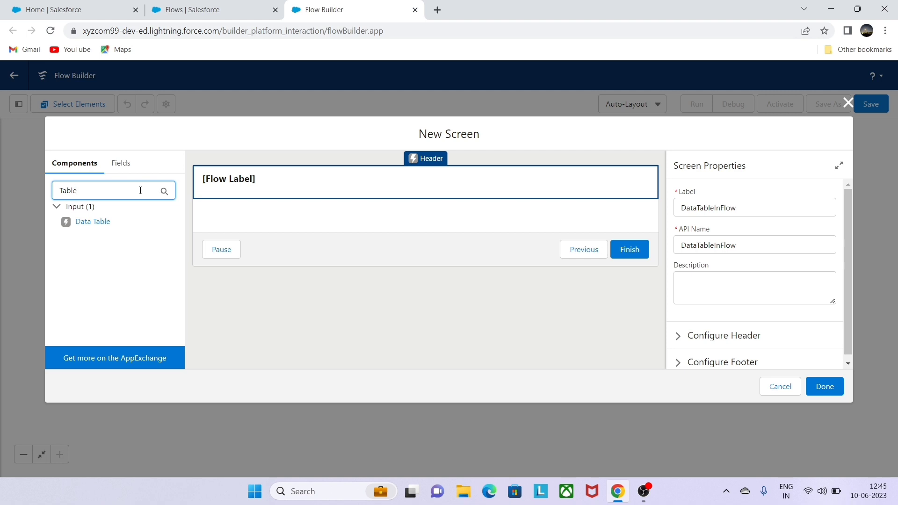
key("BackSpace")
key("BackSpace")
key("BackSpace")
key("BackSpace")
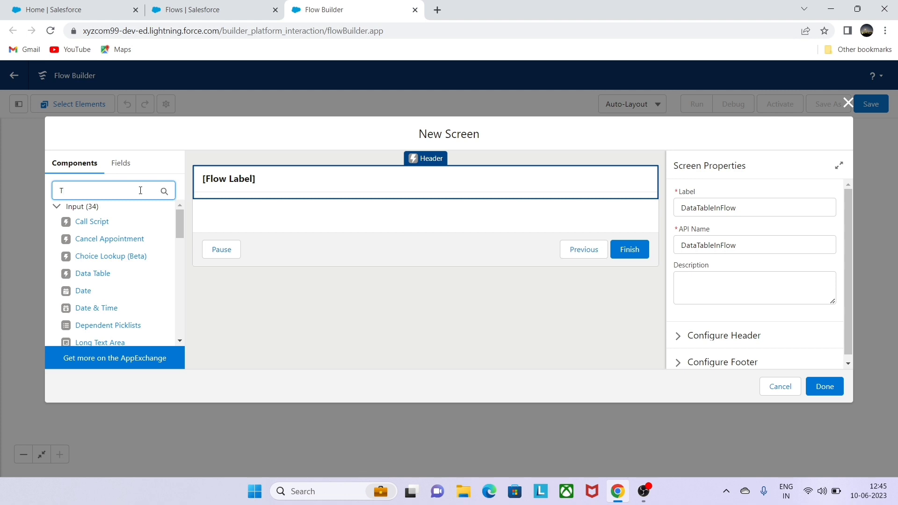
key("BackSpace")
type("Data")
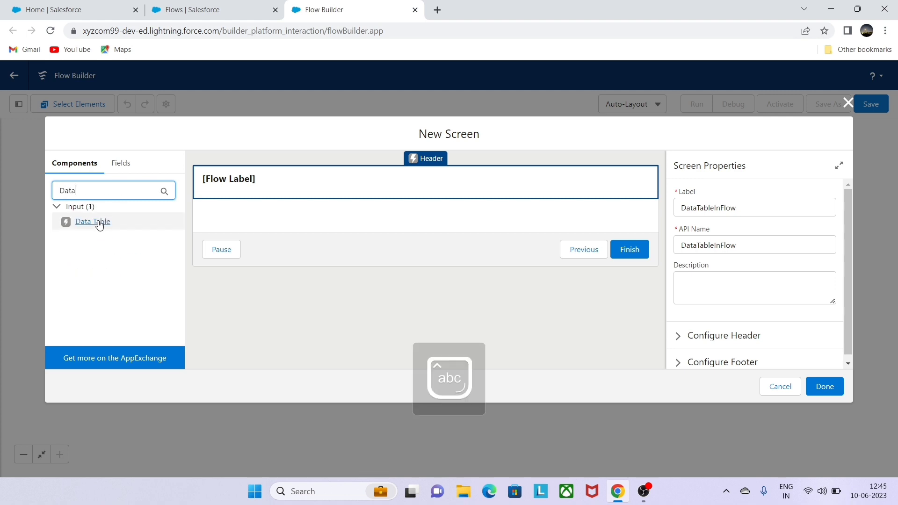
left_click_drag(95, 222, 276, 216)
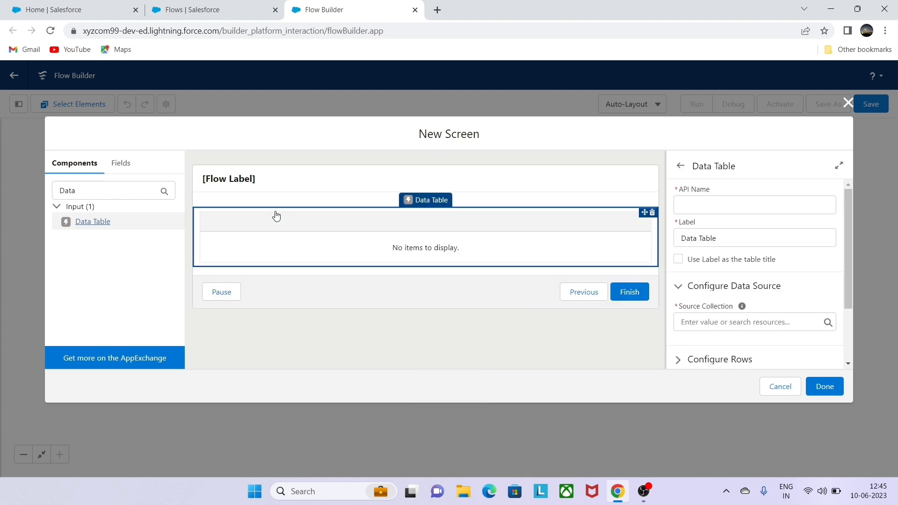
Give the Data Table component the API name Infomation
left_click(724, 209)
type("I")
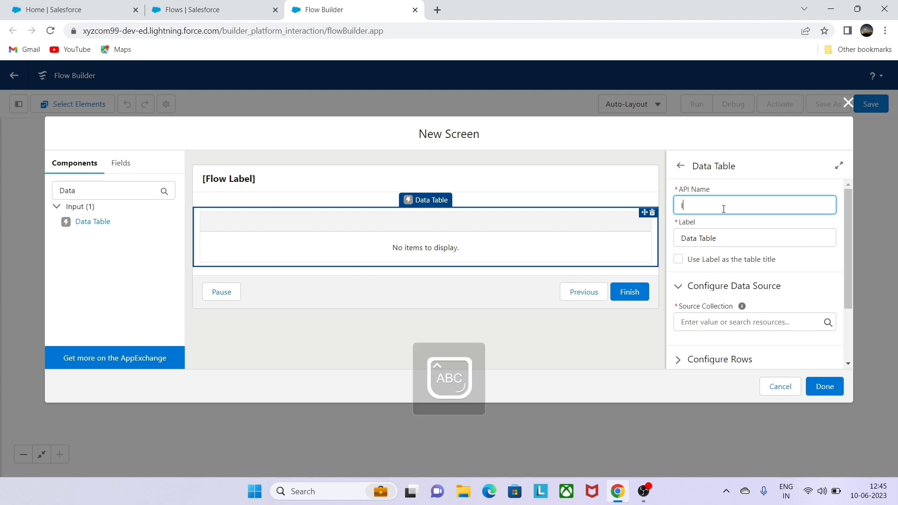
type("nfomation")
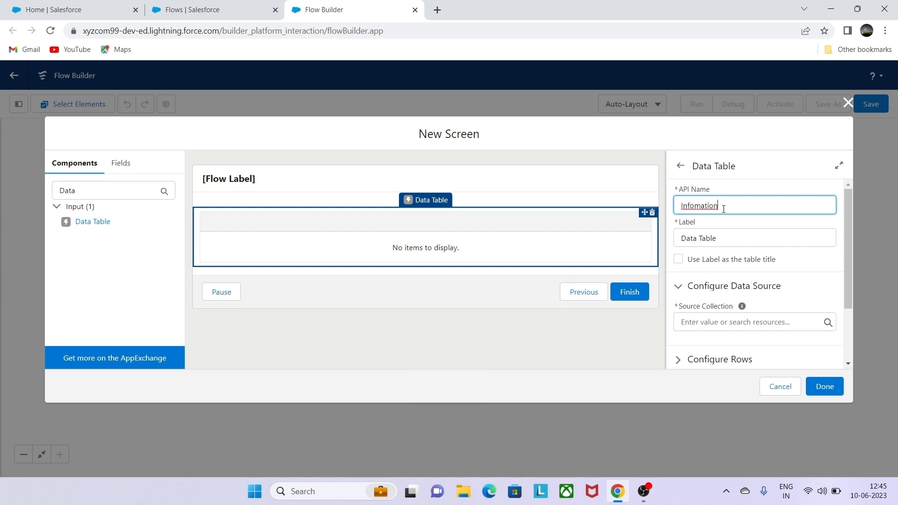
left_click(706, 237)
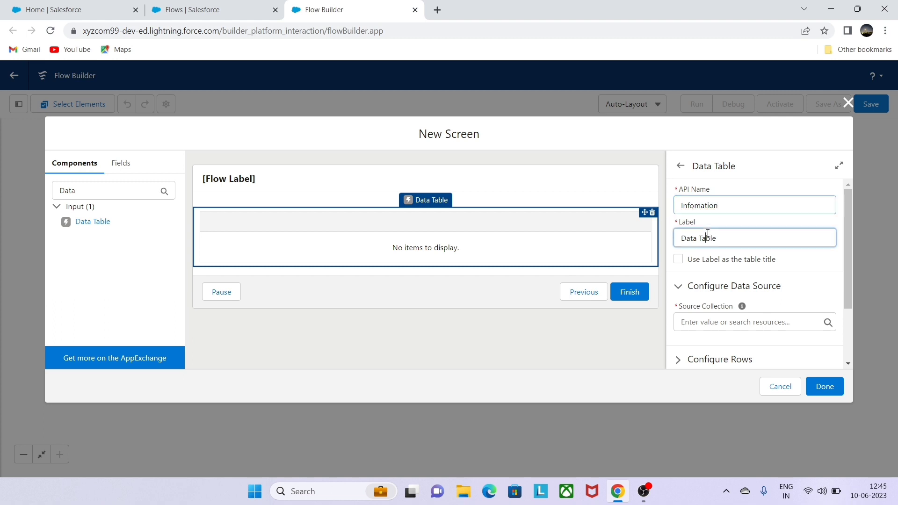
Set the Data Table's source collection to Accounts from GetAccountInfo
left_click_drag(850, 204, 840, 248)
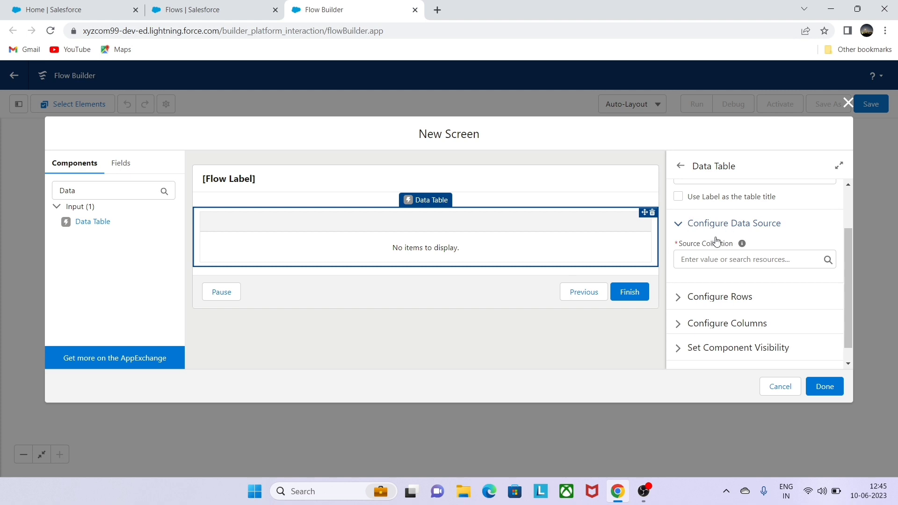
left_click(703, 258)
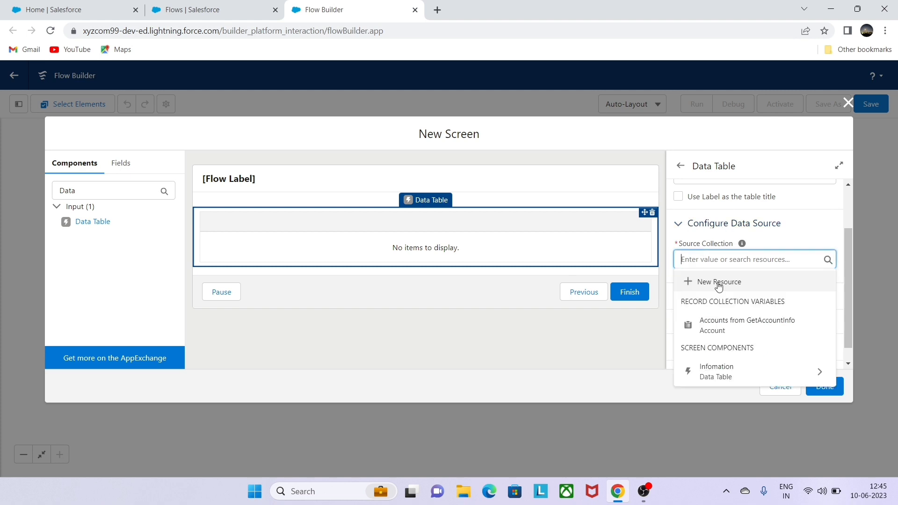
left_click(730, 328)
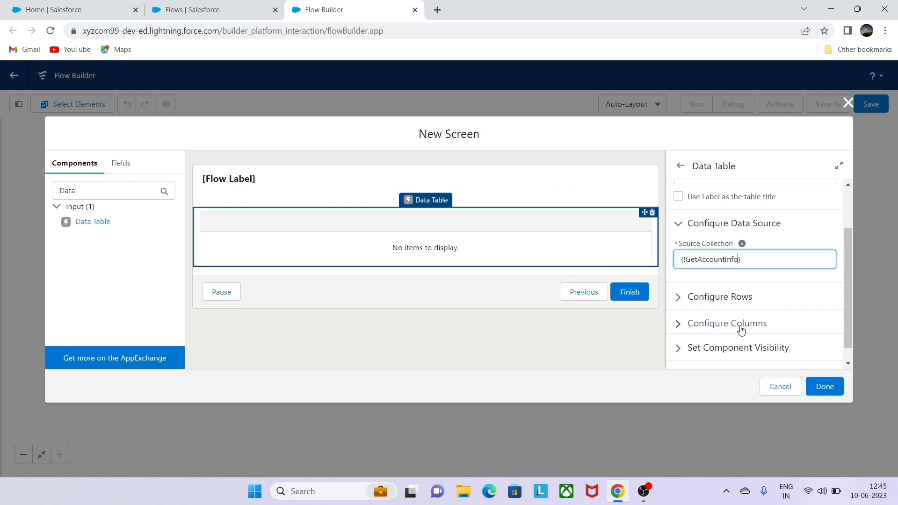
Configure the Data Table's rows with the Single row selection mode
left_click(681, 299)
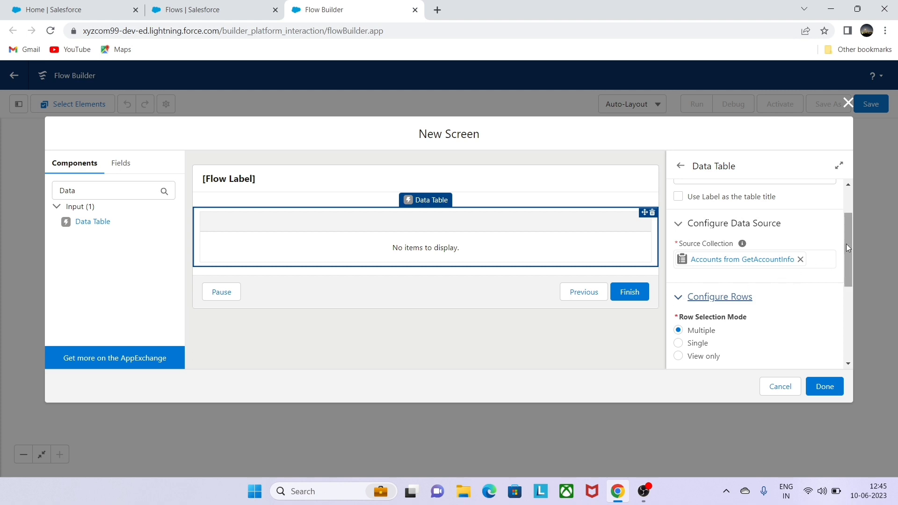
left_click_drag(846, 243, 854, 262)
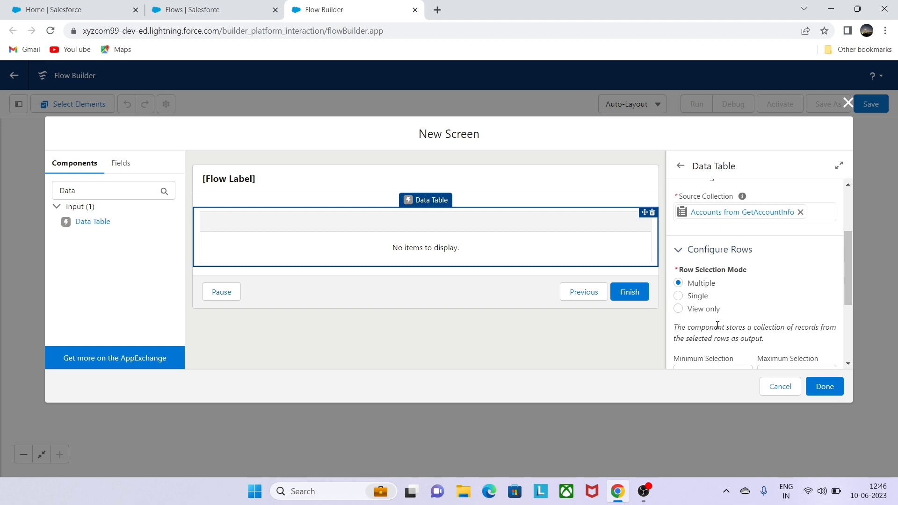
left_click(679, 297)
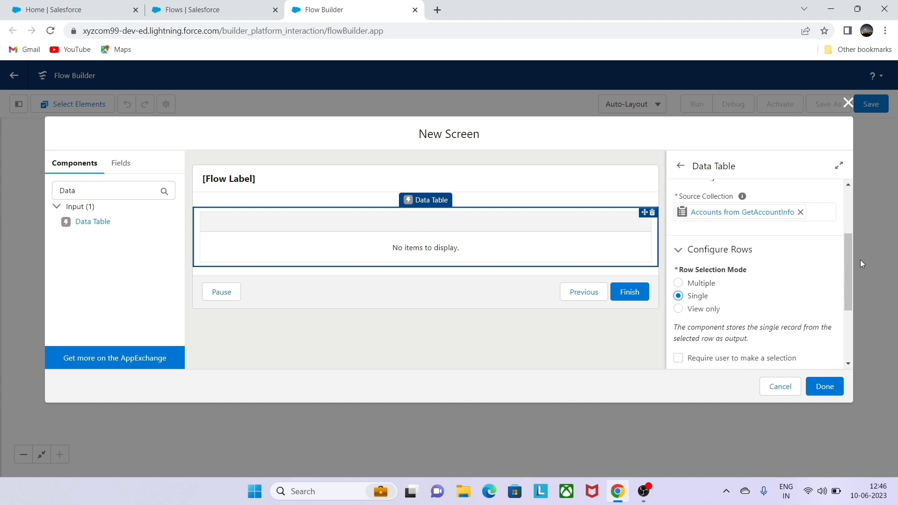
Configure the Data Table's first column with AccountNumber as its source field
left_click_drag(846, 251, 860, 304)
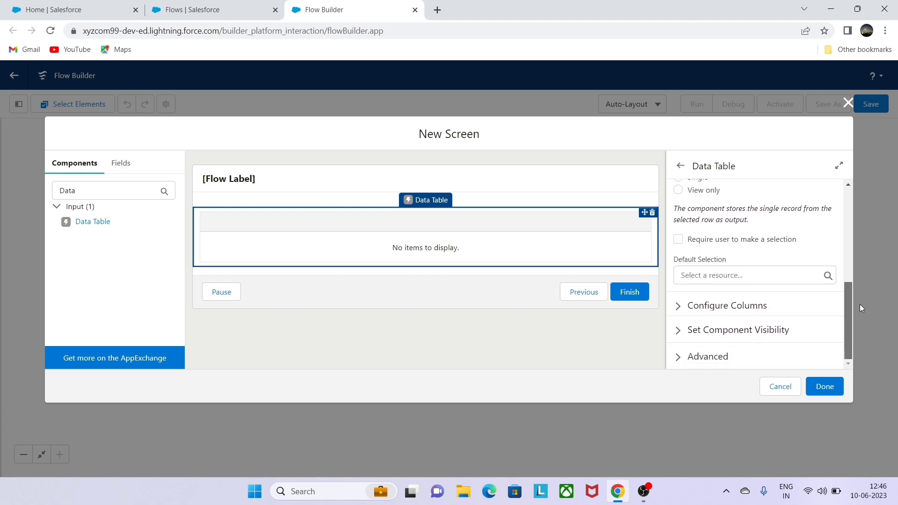
left_click(680, 309)
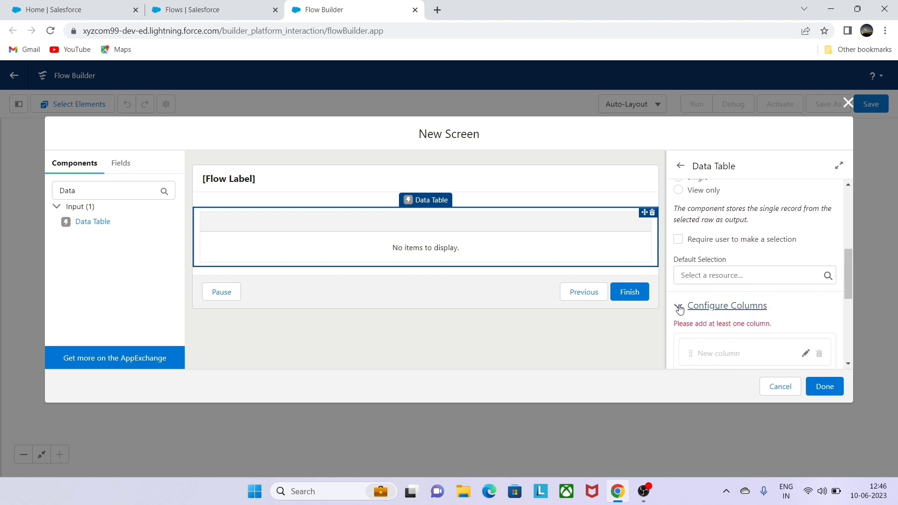
left_click_drag(849, 263, 860, 285)
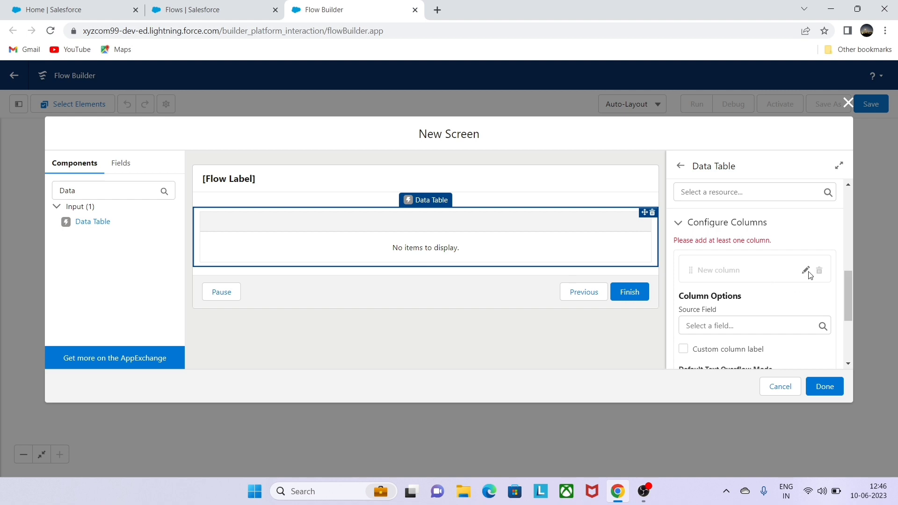
left_click(715, 324)
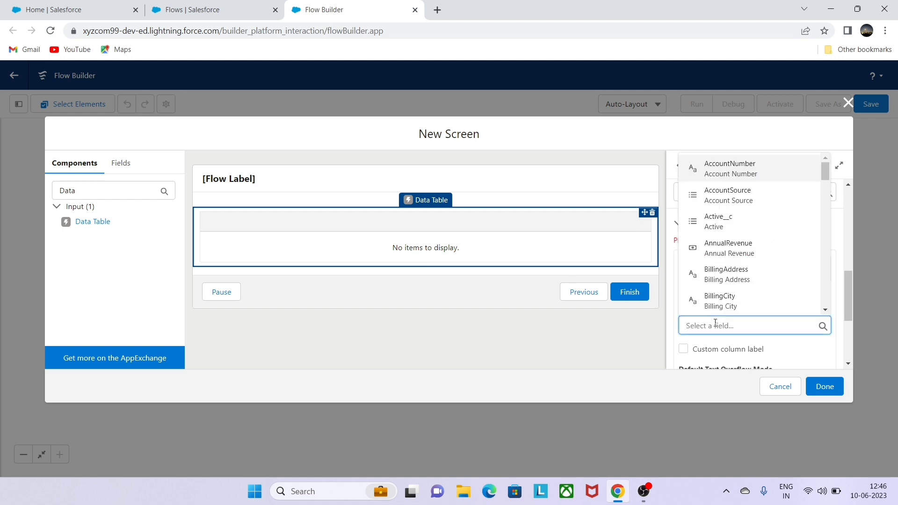
left_click(736, 171)
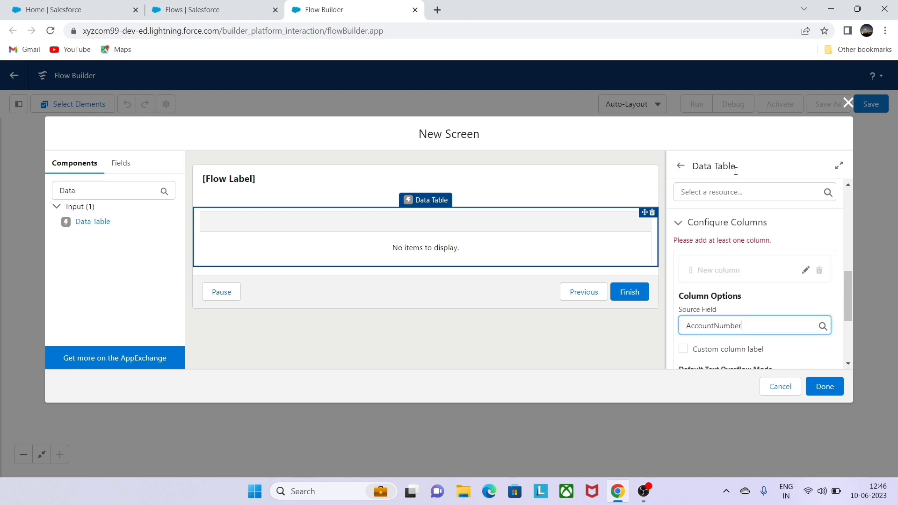
left_click_drag(845, 279, 848, 295)
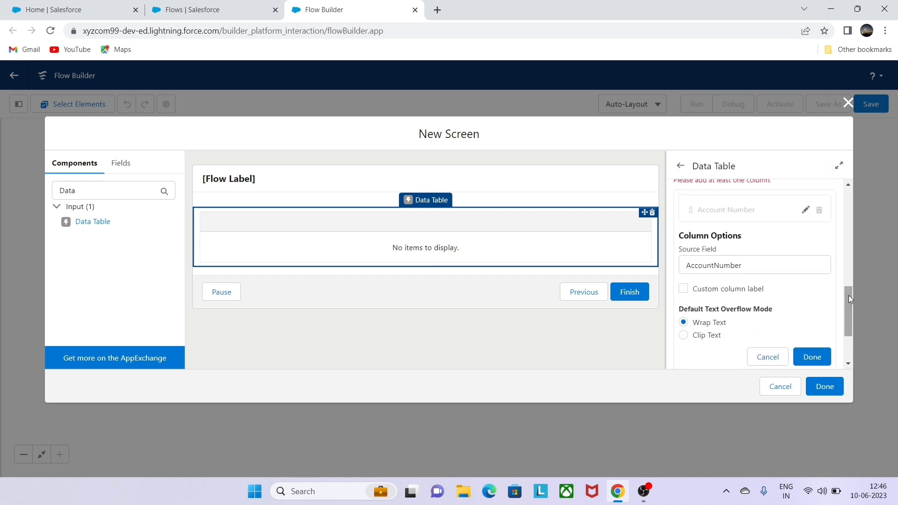
left_click(822, 349)
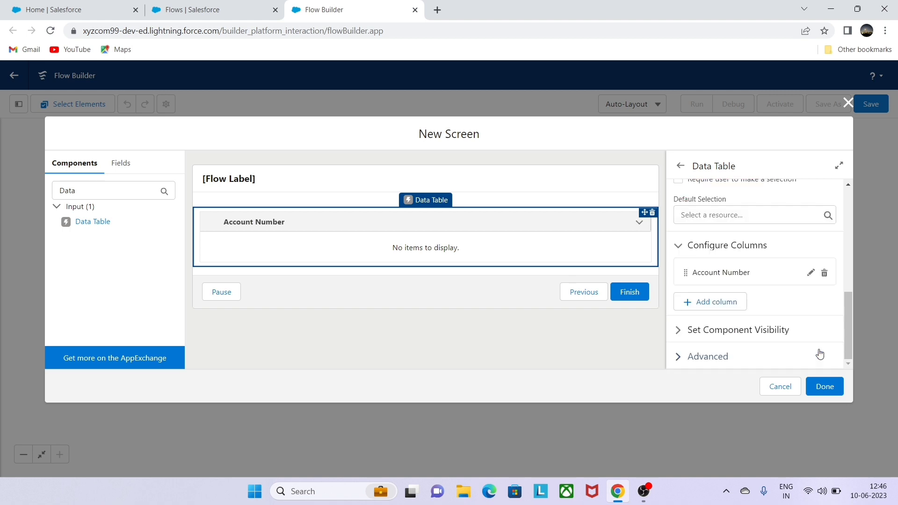
Add a second column to the Data Table with Active__c as its source field
left_click(735, 304)
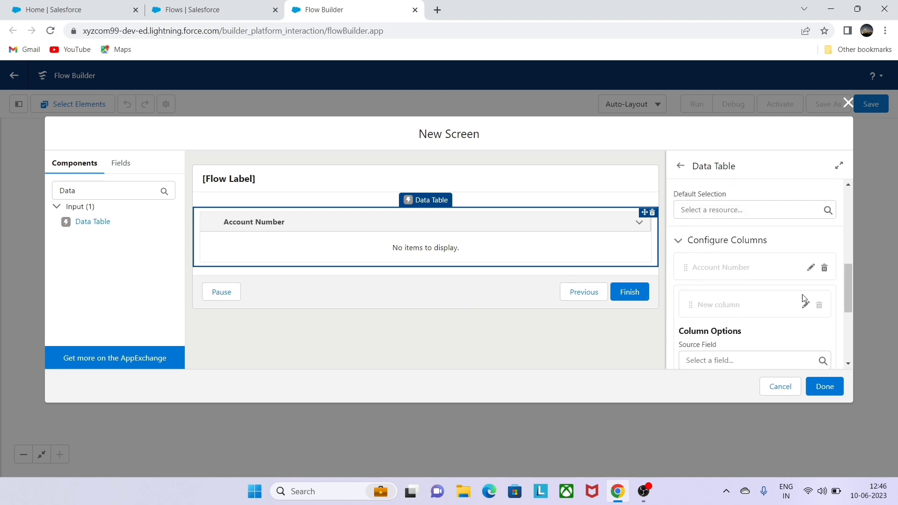
left_click_drag(849, 285, 853, 305)
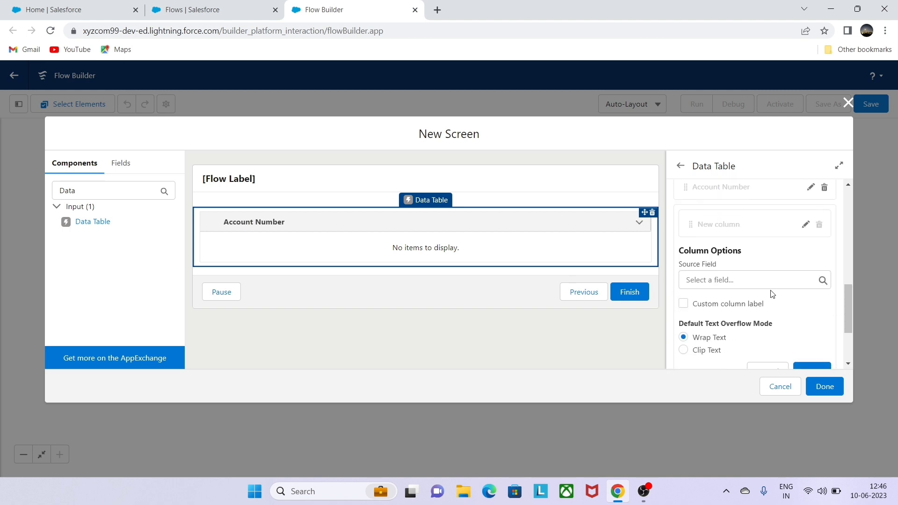
left_click(759, 279)
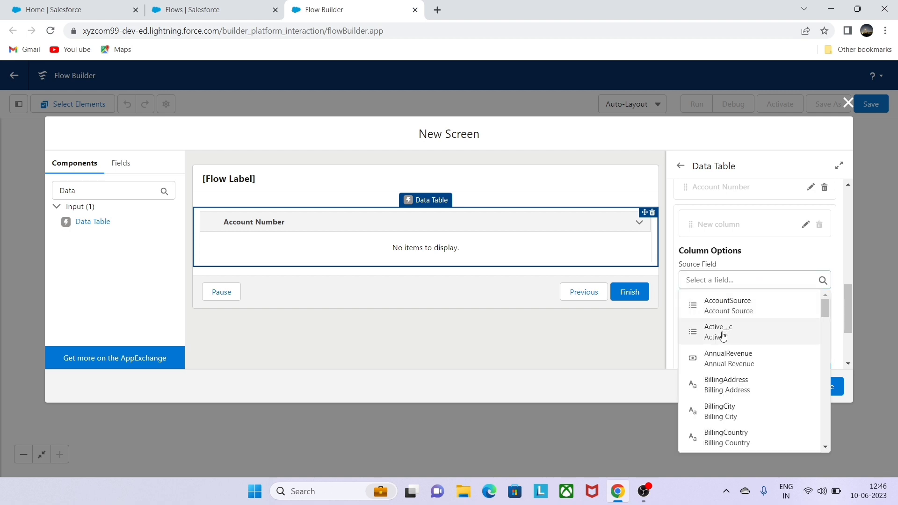
left_click(723, 333)
left_click_drag(852, 298, 851, 313)
left_click(813, 320)
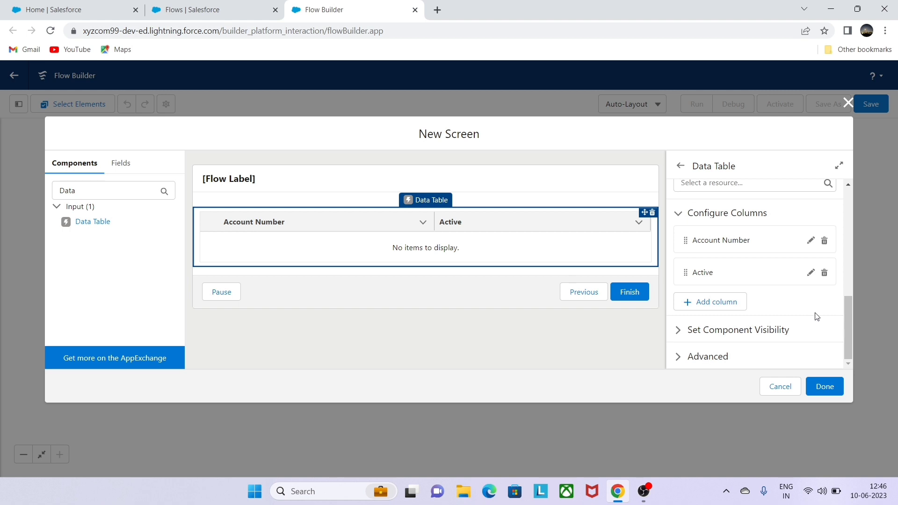
Add a third column to the Data Table with BillingCity as its source field
left_click(737, 302)
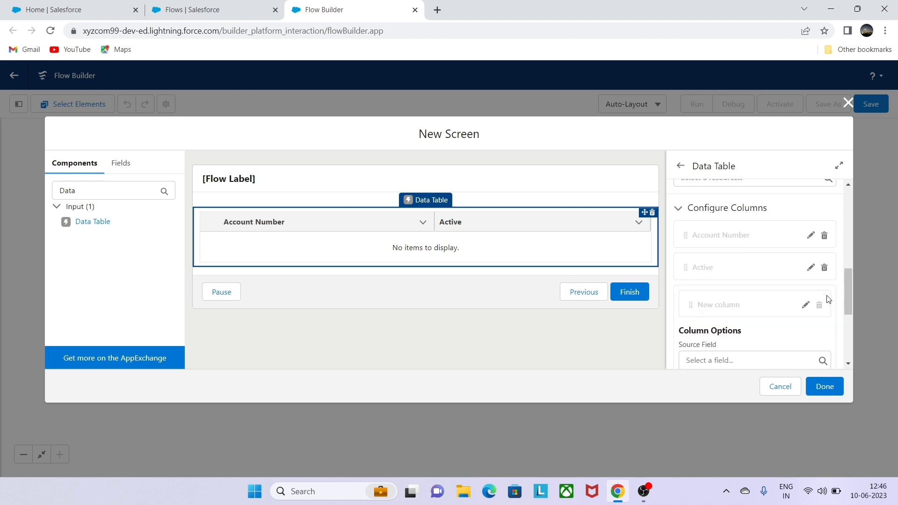
left_click_drag(849, 285, 848, 302)
left_click(787, 298)
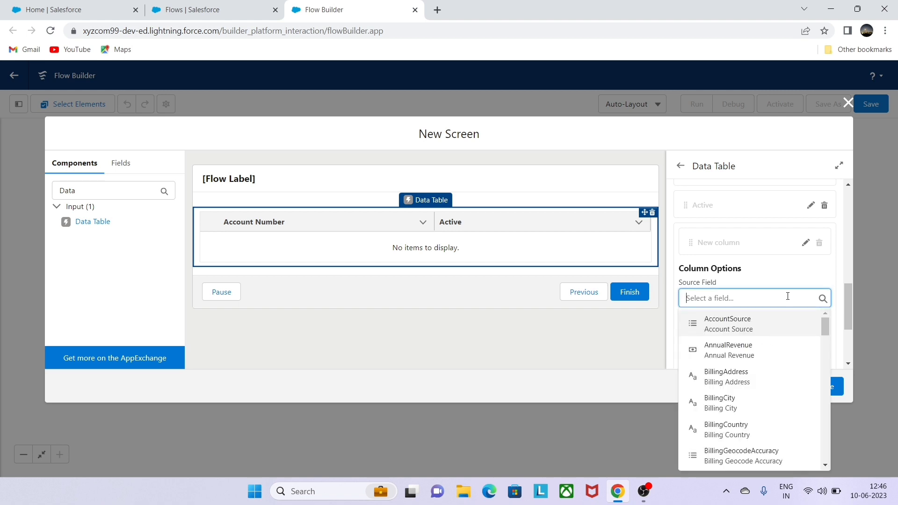
left_click(725, 396)
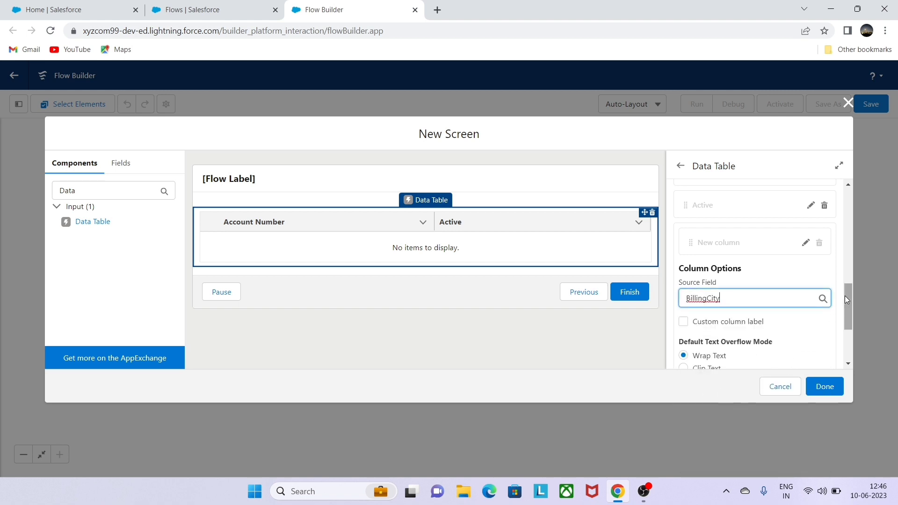
left_click_drag(845, 296, 850, 318)
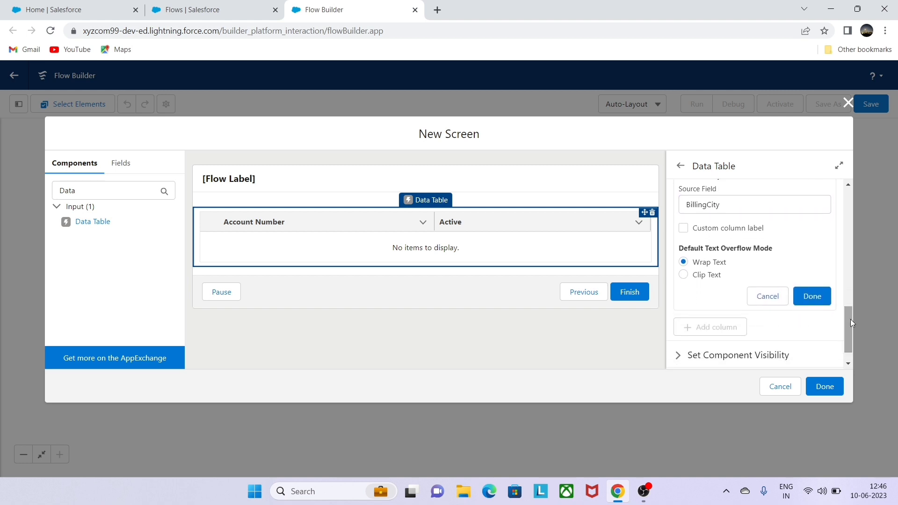
left_click(816, 303)
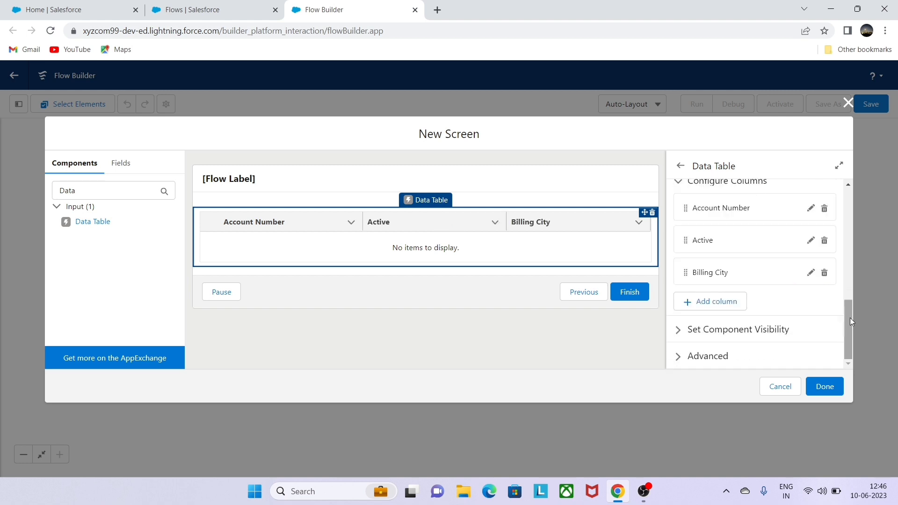
Review the Data Table's component visibility options without changing them, and finish the DataTableInFlow screen element
left_click(693, 331)
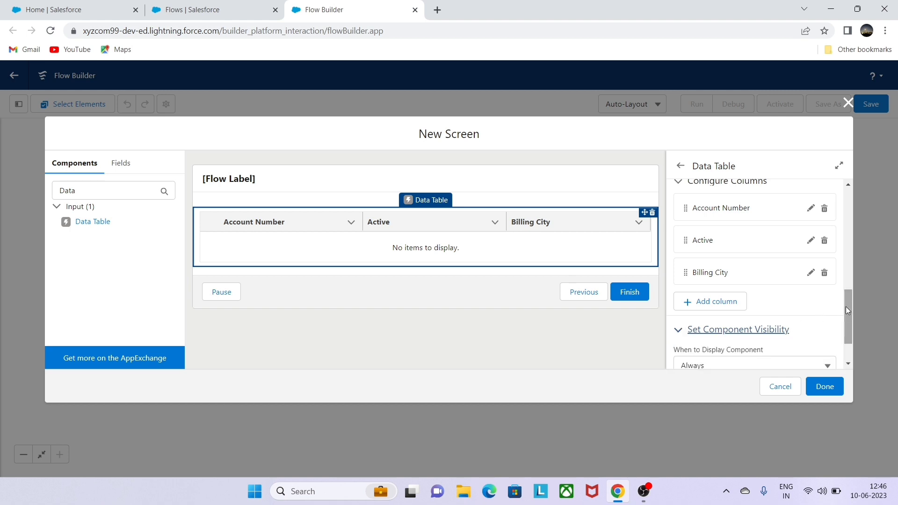
left_click_drag(842, 311, 845, 326)
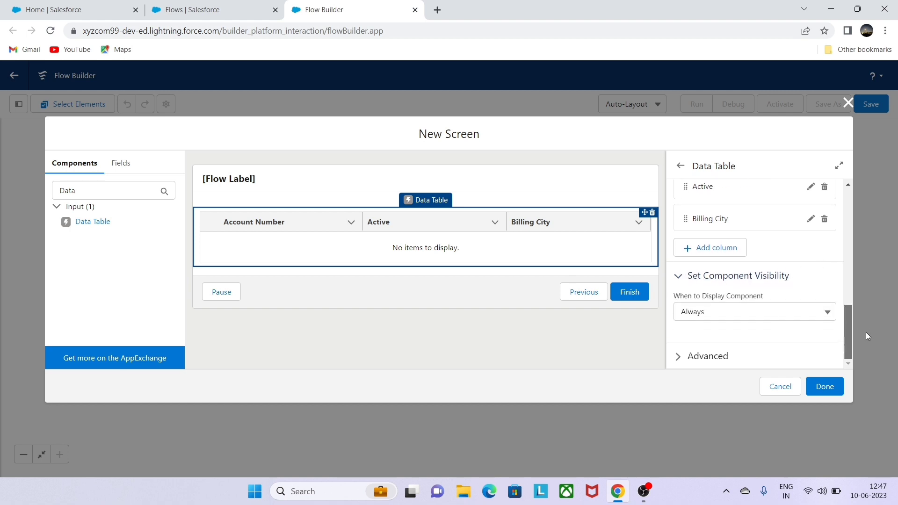
left_click(780, 313)
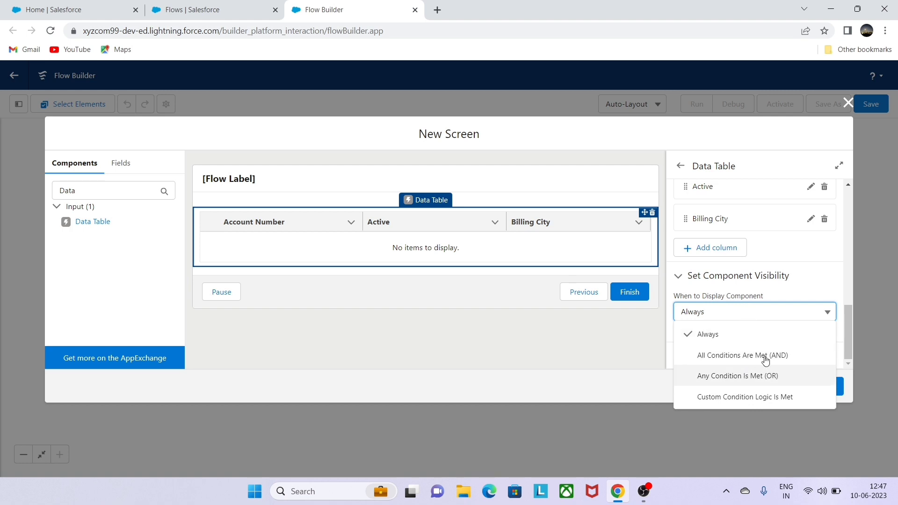
left_click(647, 324)
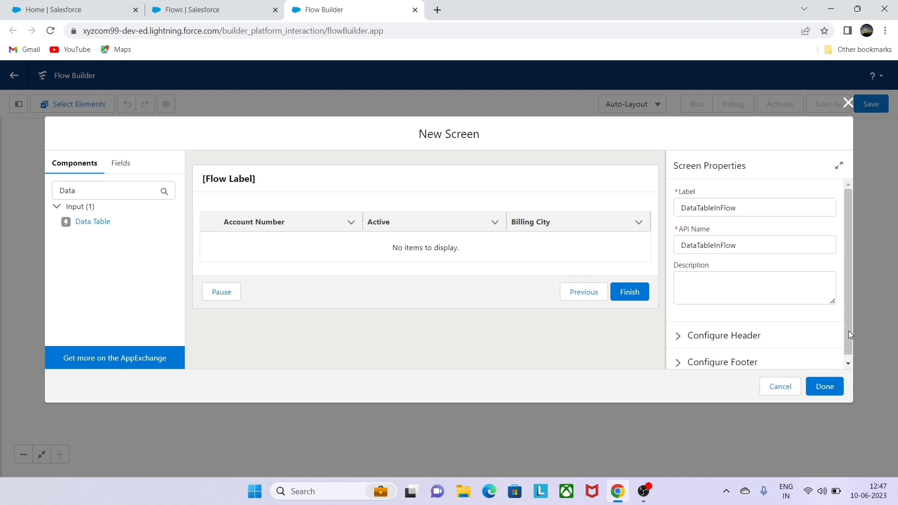
left_click(828, 388)
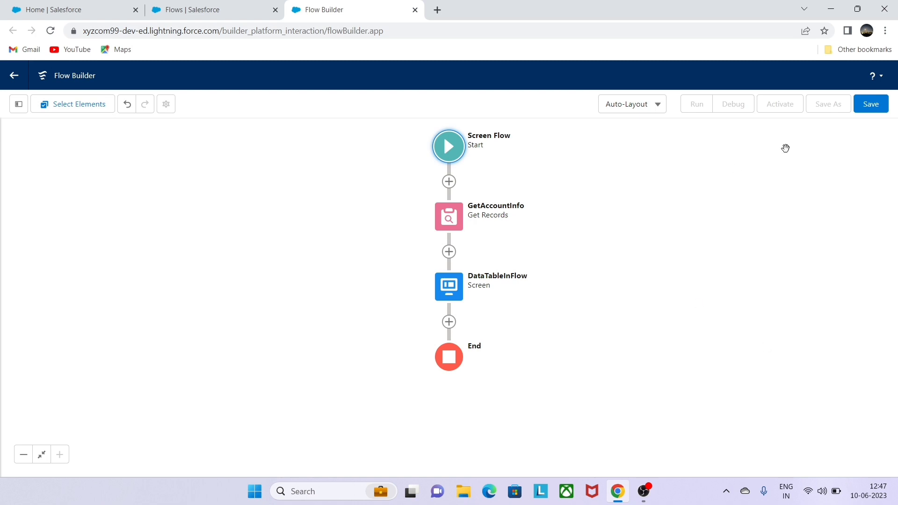
Save the flow with the label and API name DataTableFlowExample and activate it
left_click(876, 107)
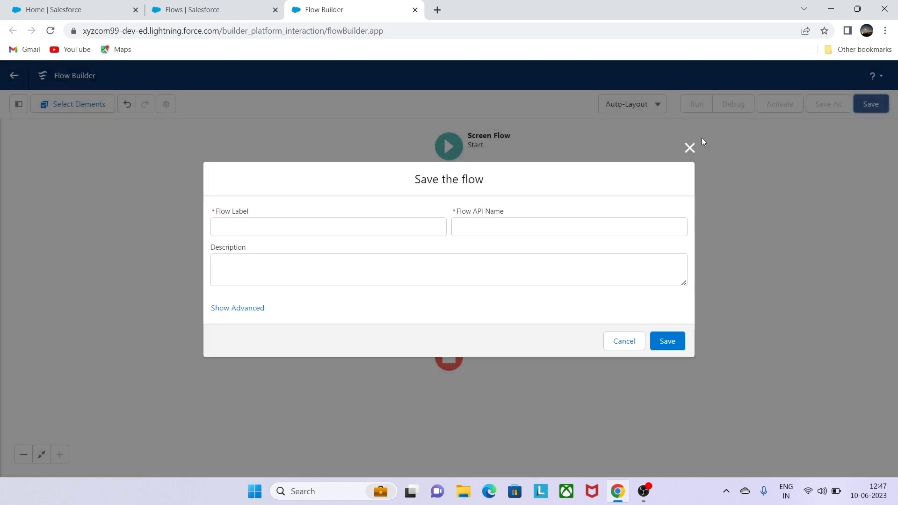
left_click(390, 222)
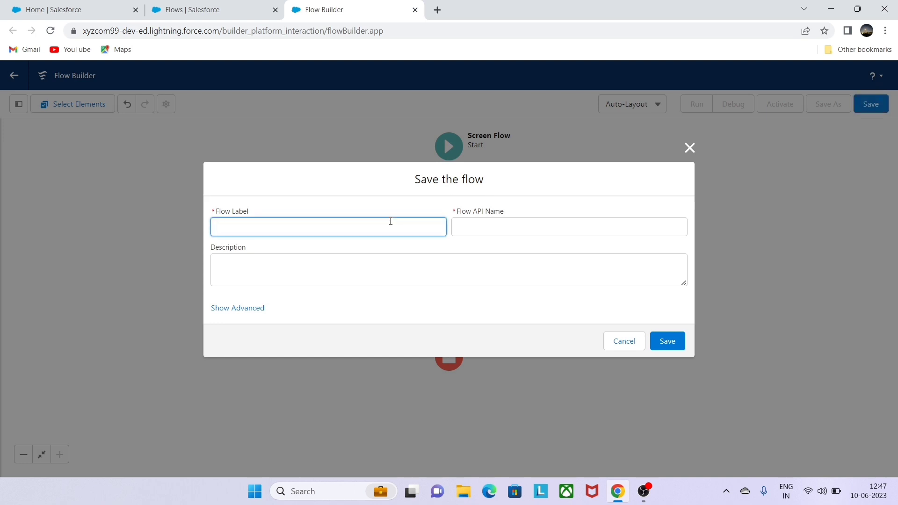
type("Data")
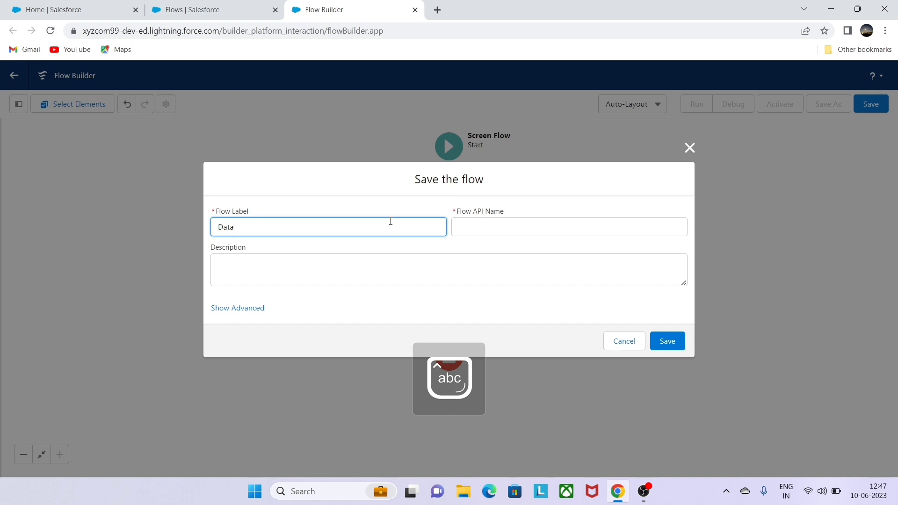
type("TableFlowExample")
left_click(495, 225)
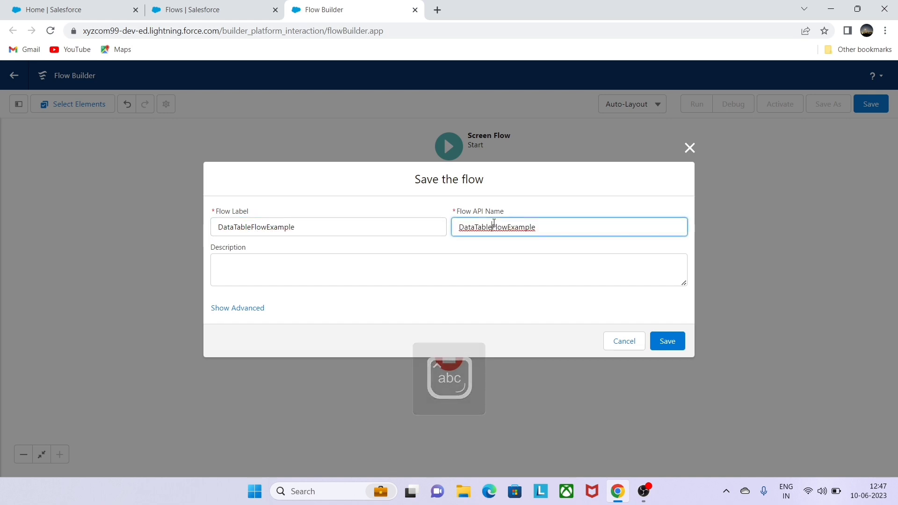
left_click(672, 347)
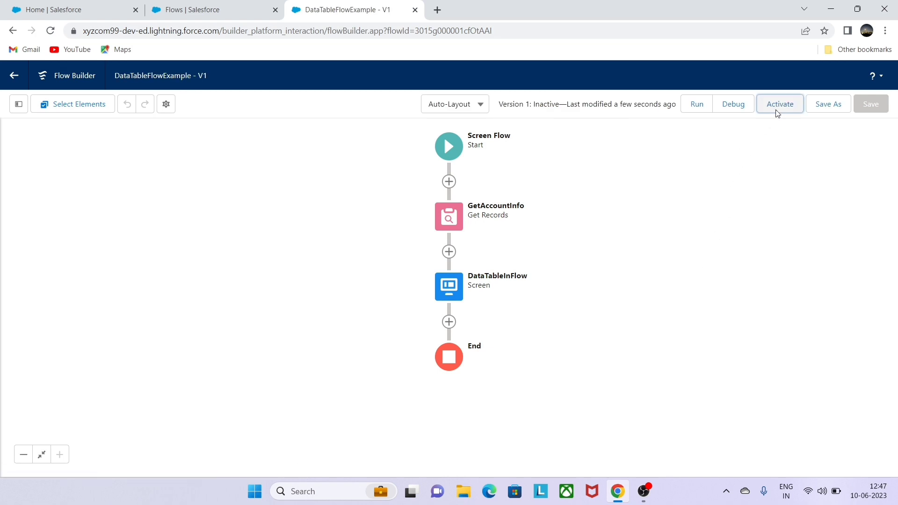
left_click(777, 113)
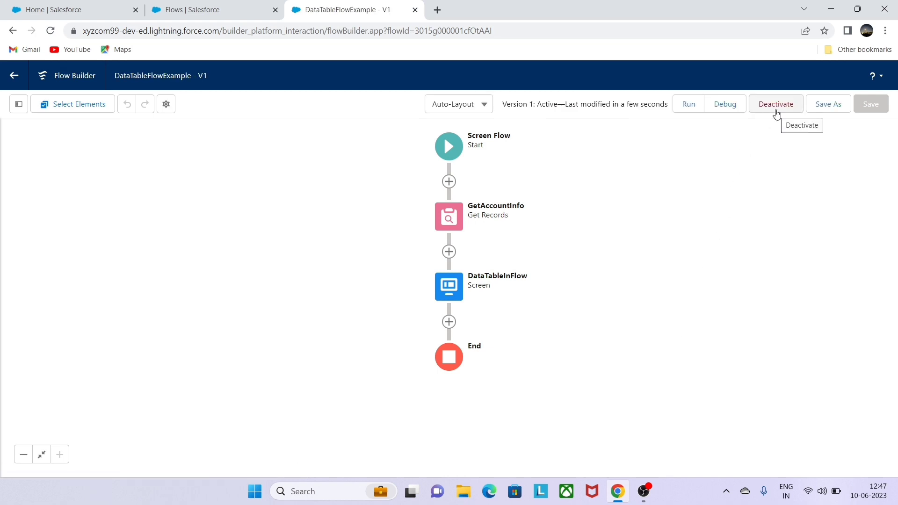
Open the Service app's home page for editing in Lightning App Builder
left_click(258, 4)
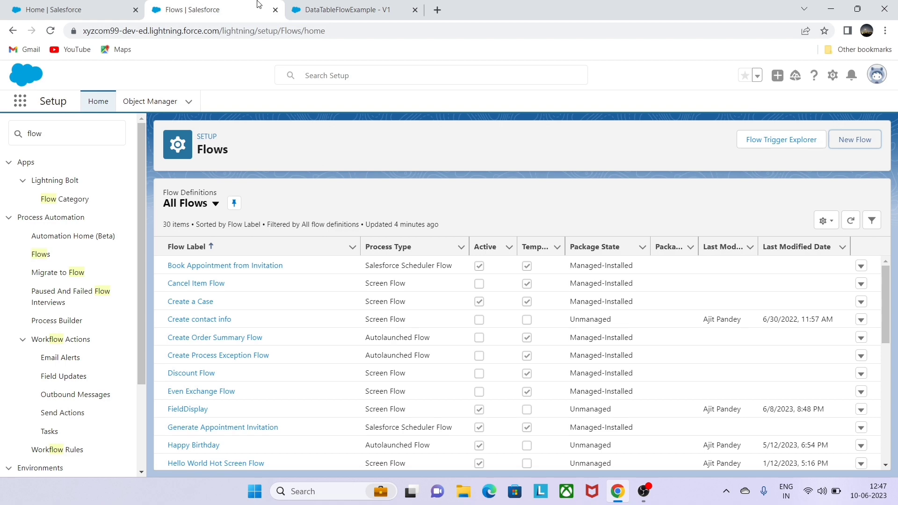
left_click(87, 4)
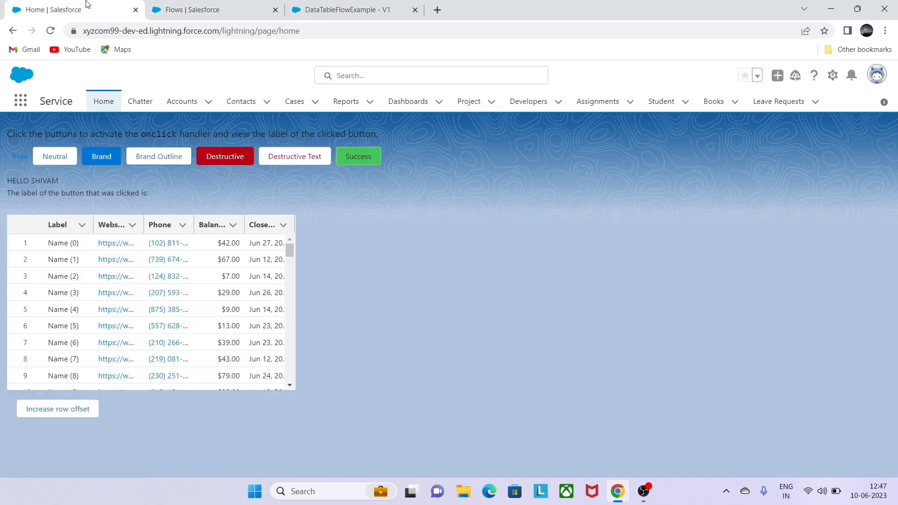
left_click(107, 106)
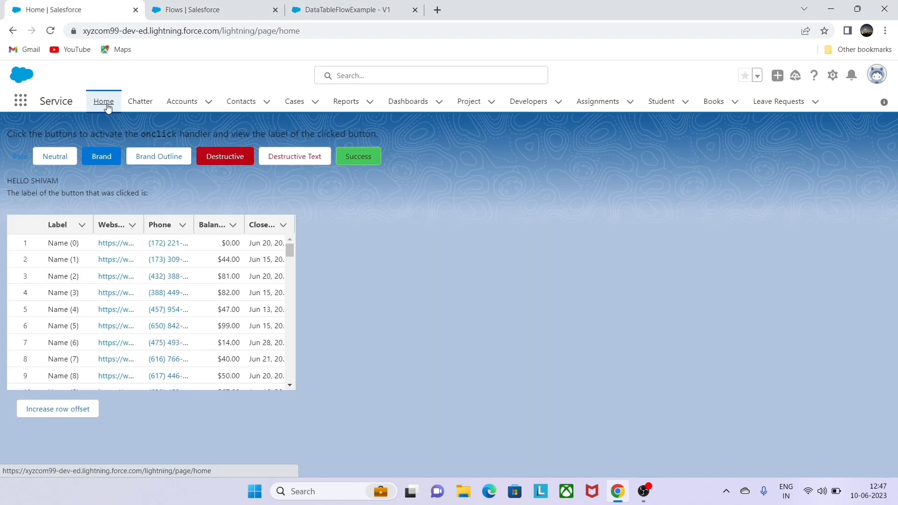
left_click(829, 76)
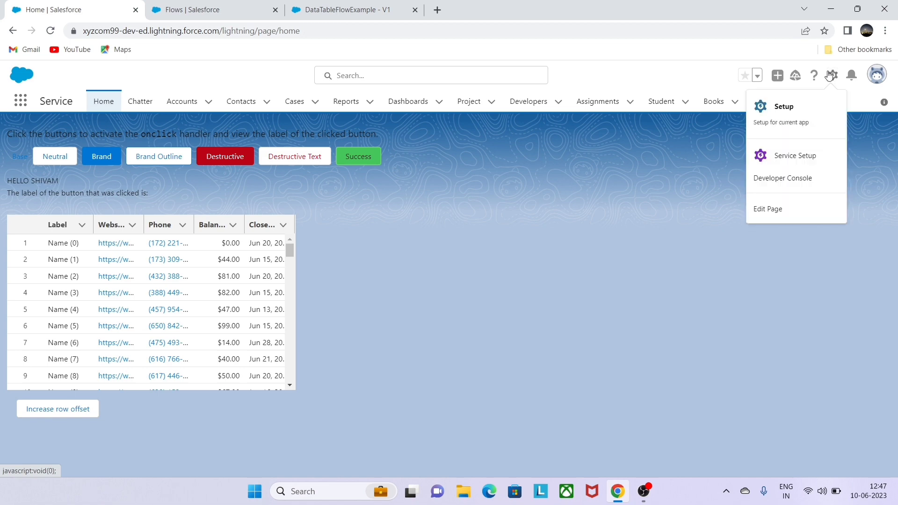
left_click(770, 211)
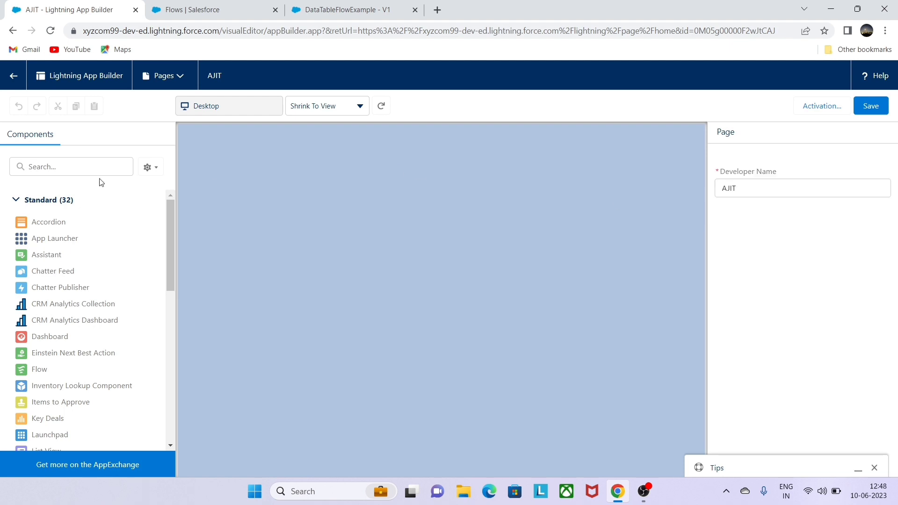
Add a Flow component to the middle region of the home page, set it to DataTableFlowExample and save the page
left_click(65, 167)
type("Flow")
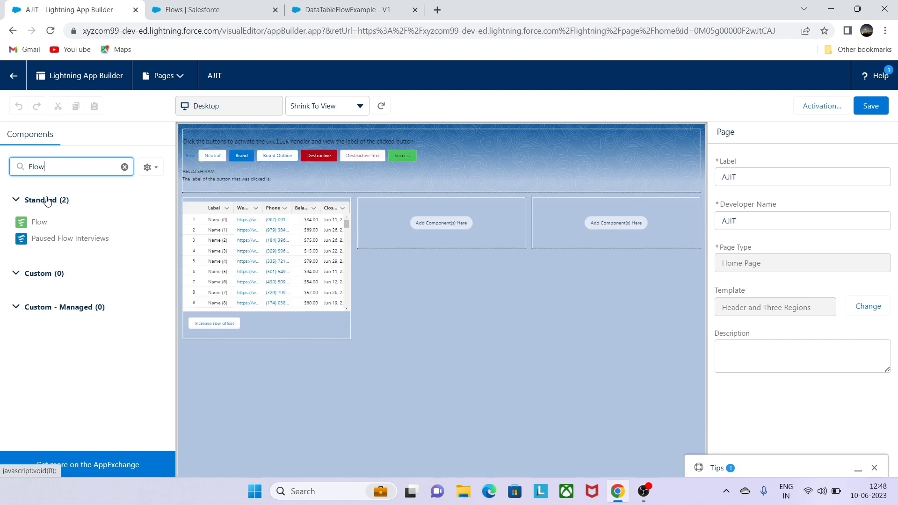
left_click_drag(38, 224, 423, 225)
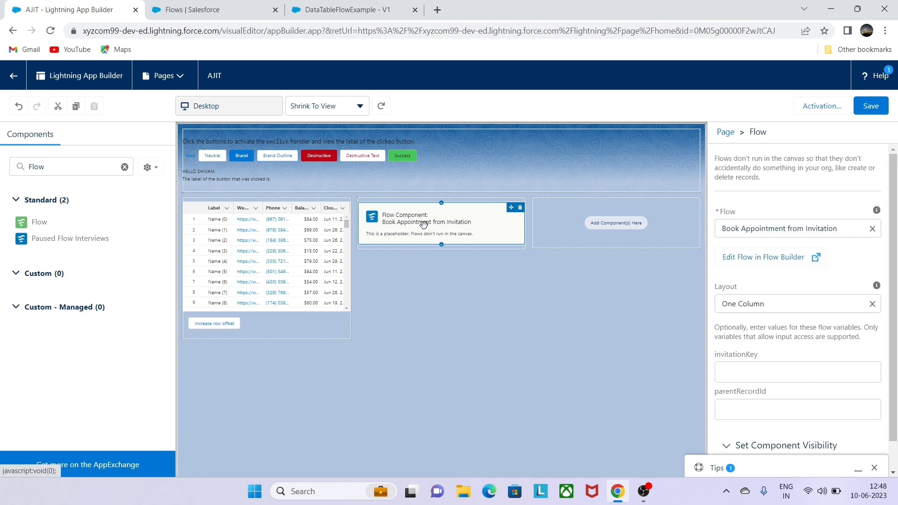
left_click(773, 227)
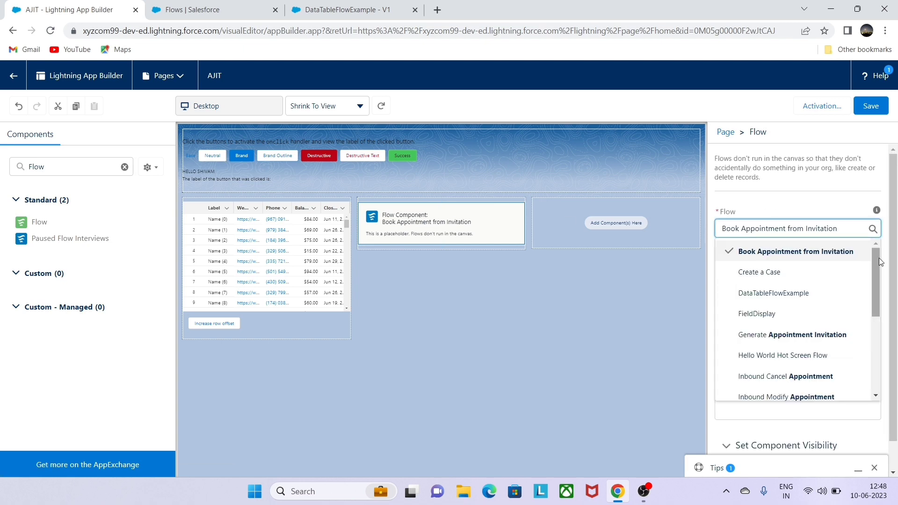
left_click(803, 294)
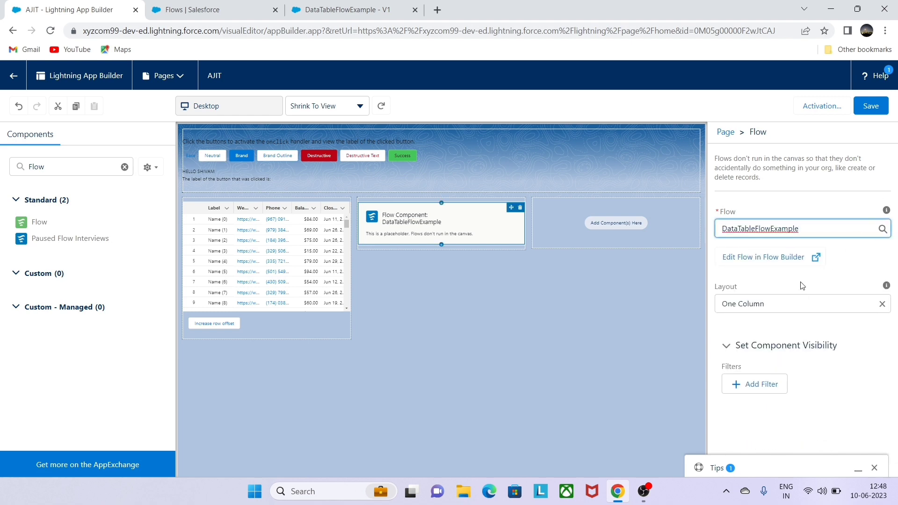
left_click(866, 104)
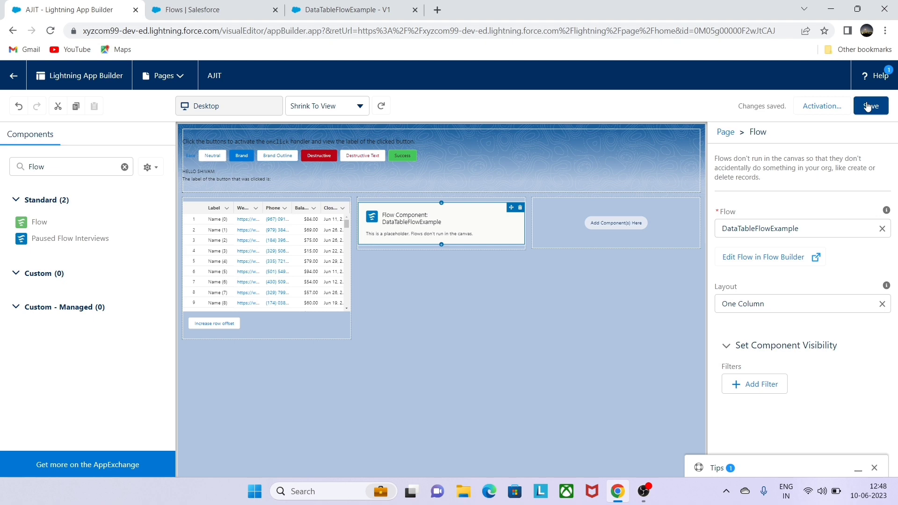
Assign the page as the app default home page for Service Console, save it and return to the Service home page
left_click(832, 110)
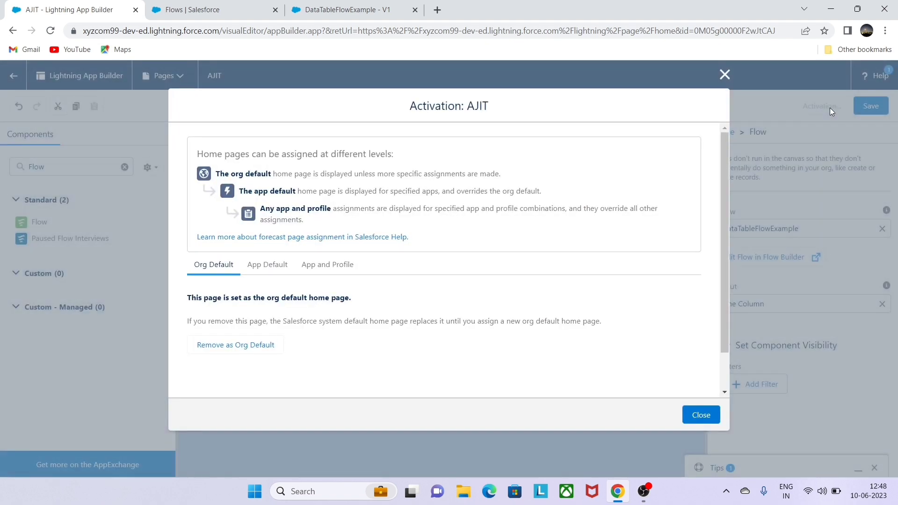
left_click(275, 265)
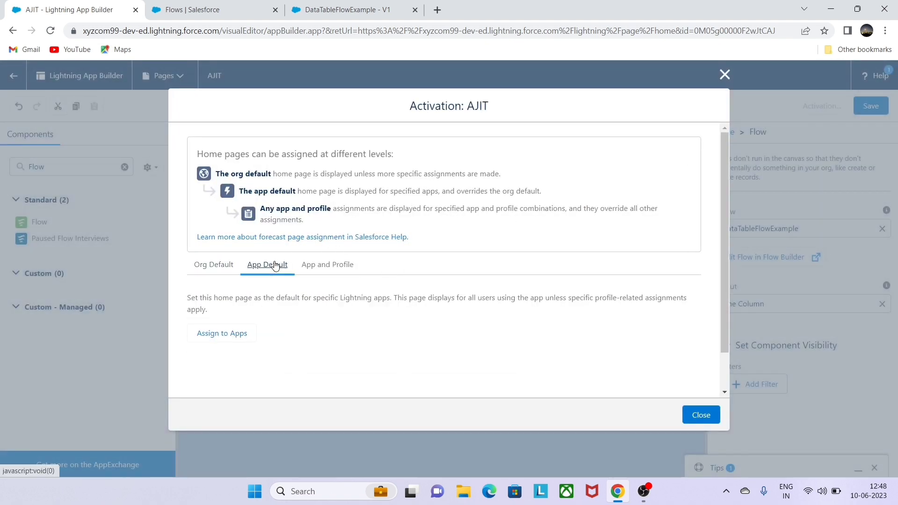
left_click(223, 334)
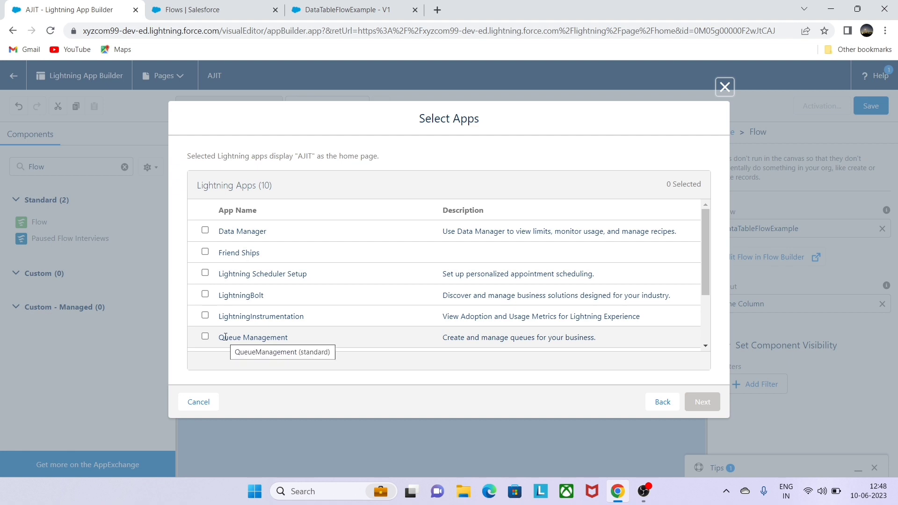
left_click_drag(705, 251, 723, 310)
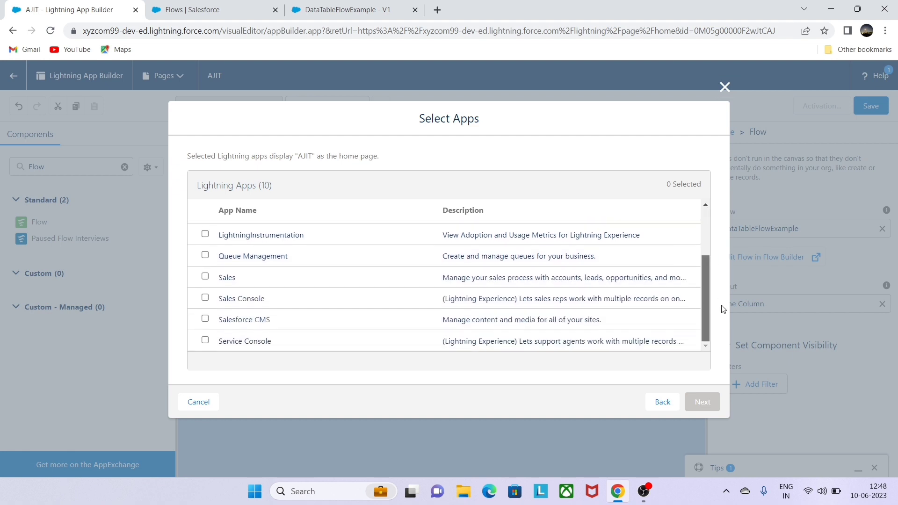
left_click(205, 340)
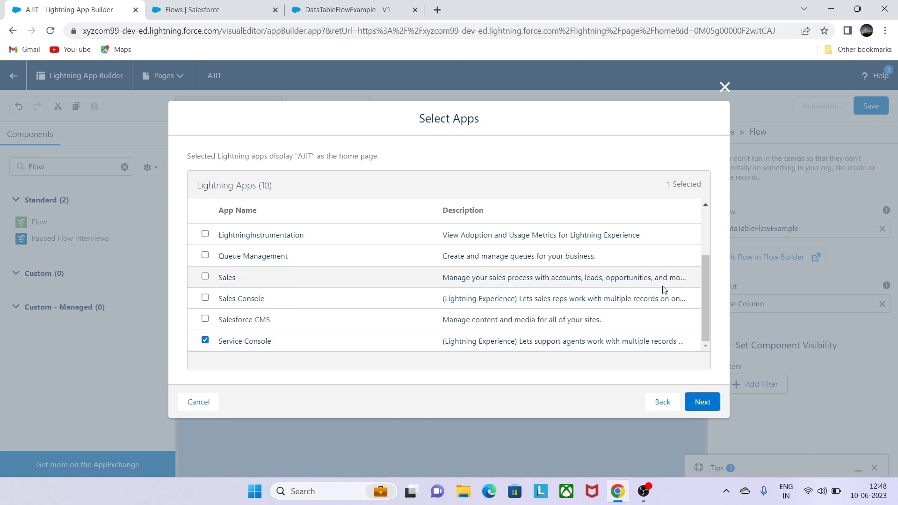
left_click_drag(704, 310, 729, 332)
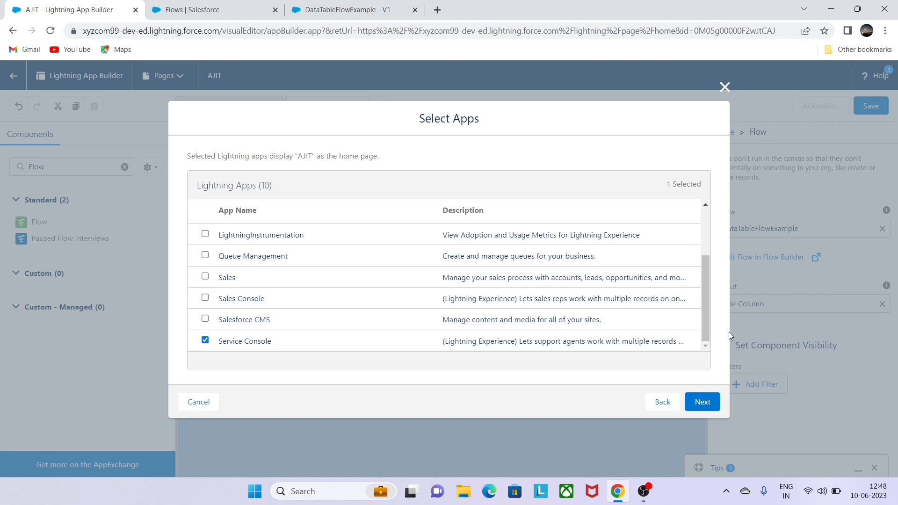
left_click(708, 407)
left_click(703, 392)
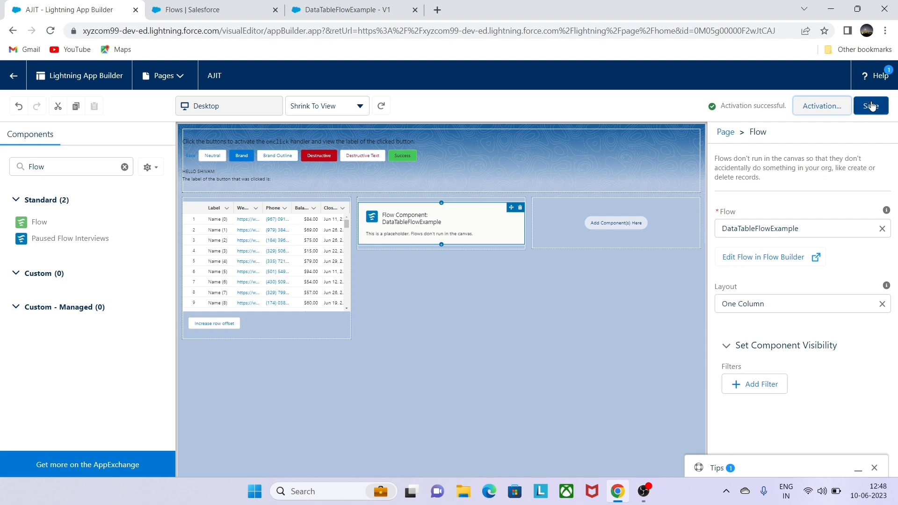
left_click(868, 108)
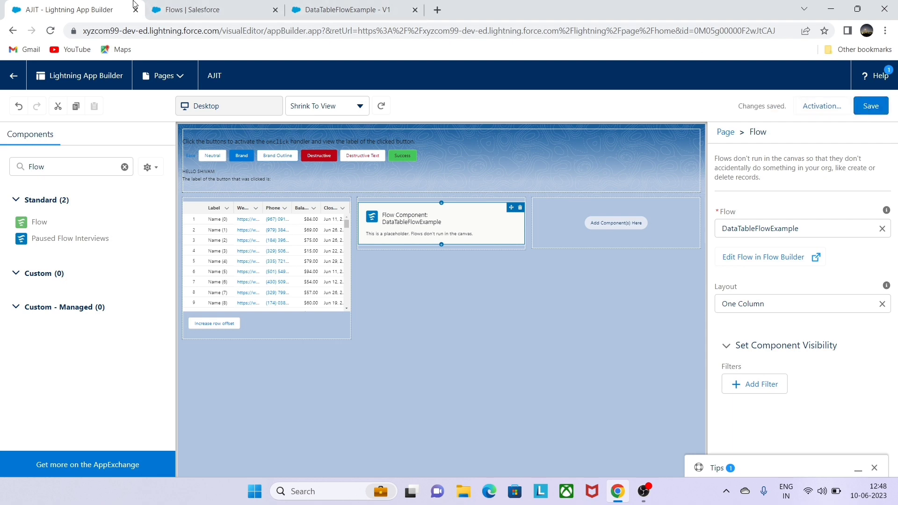
left_click(13, 31)
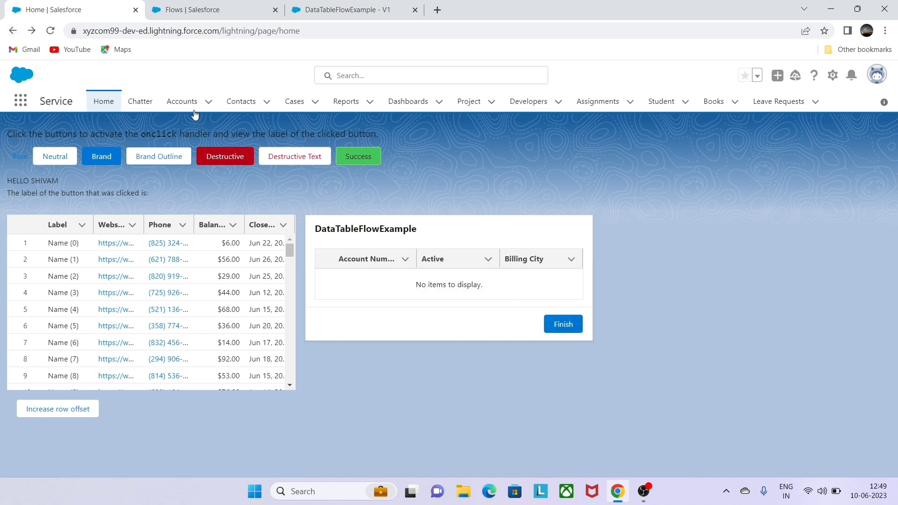
Duplicate the Service home page in a second browser tab and start a new Account record from its Accounts list
right_click(69, 4)
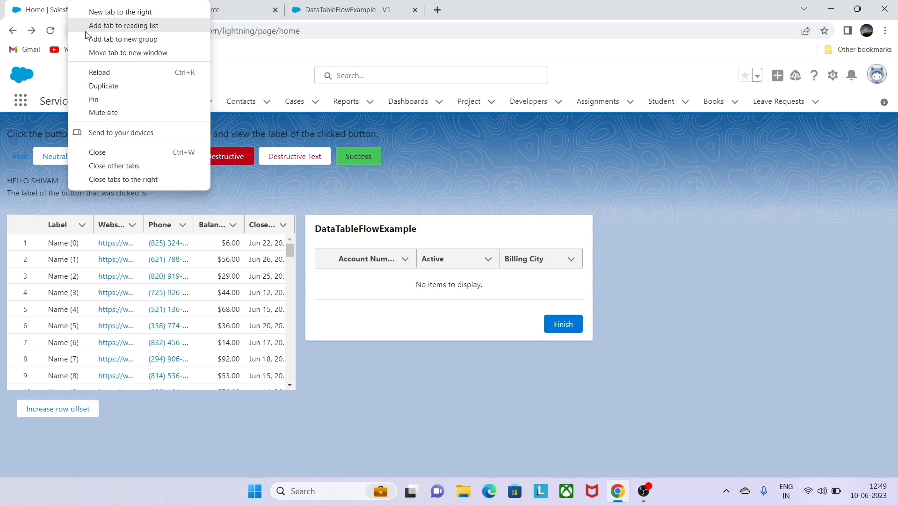
left_click(95, 87)
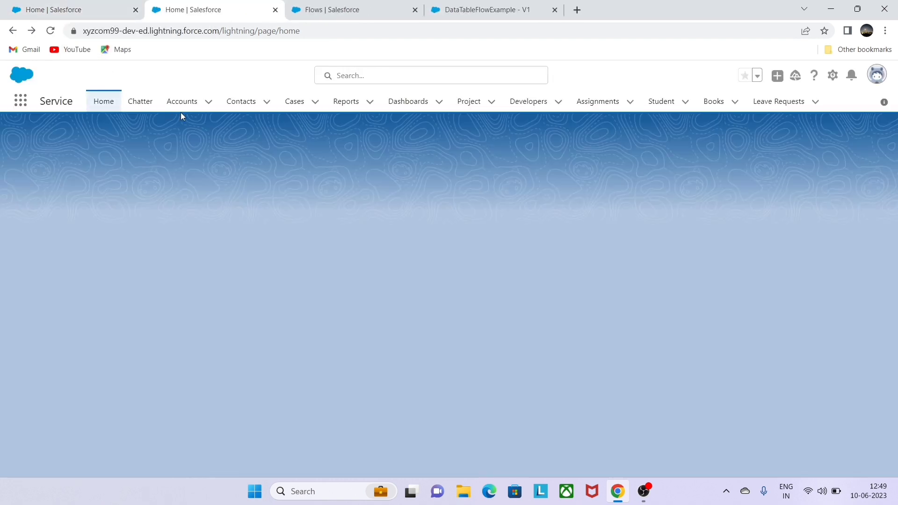
left_click(182, 106)
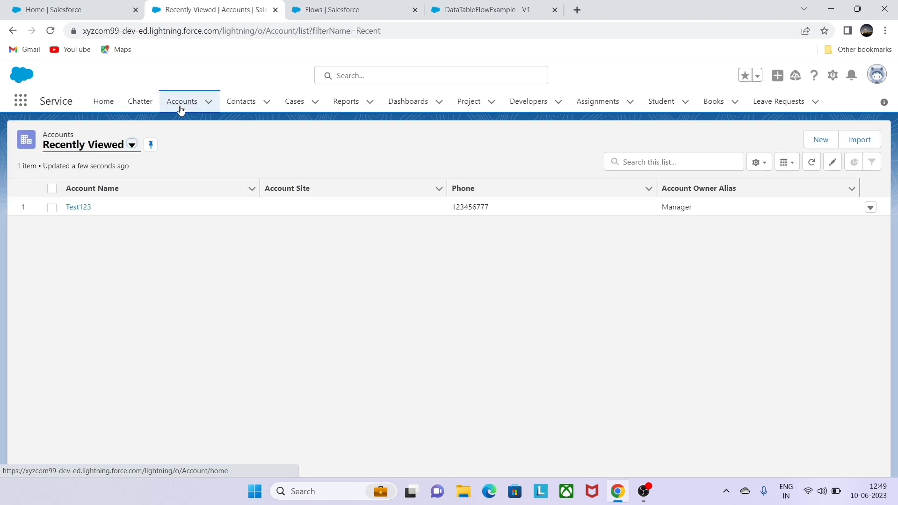
left_click(811, 144)
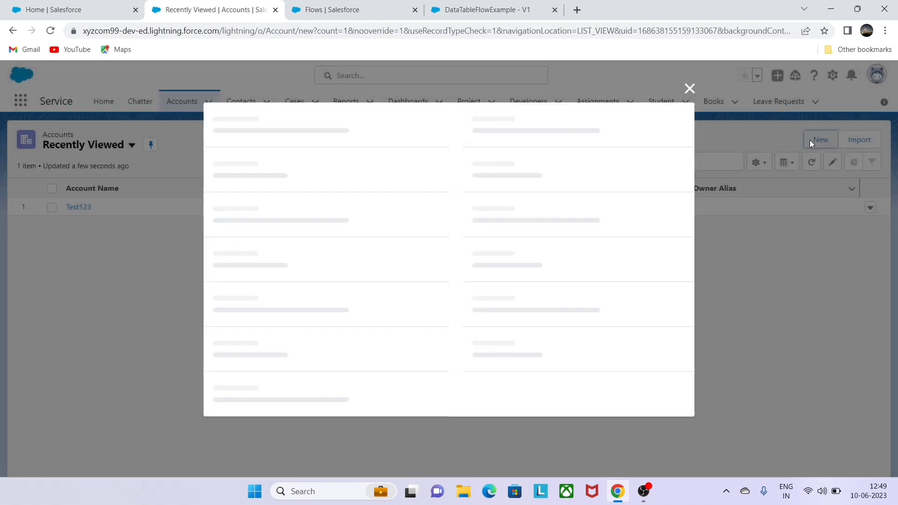
Enter Tes12 as the account name, set the rating to Hot and fill in the account number
left_click(285, 214)
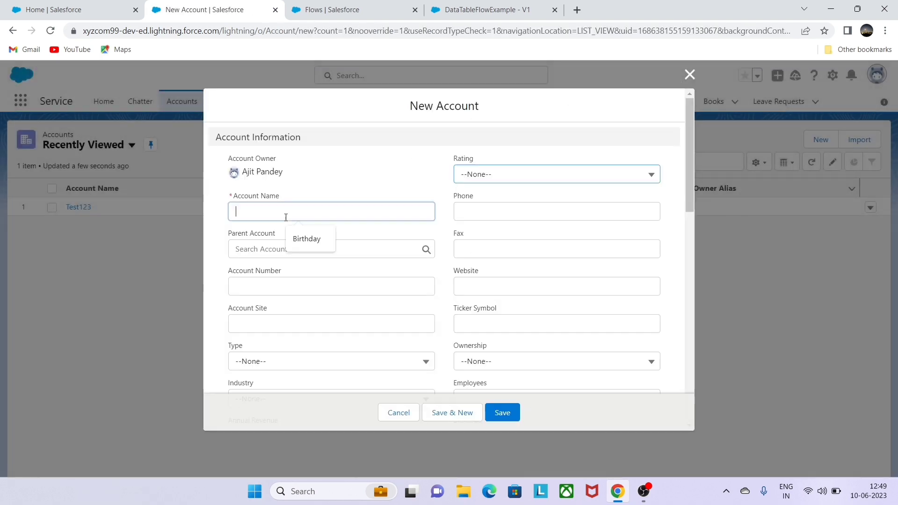
type("Tes12")
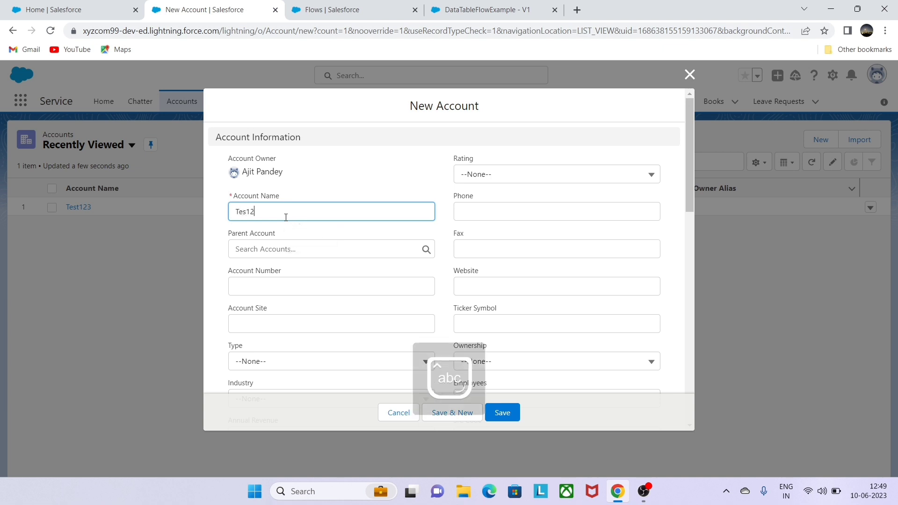
left_click(469, 178)
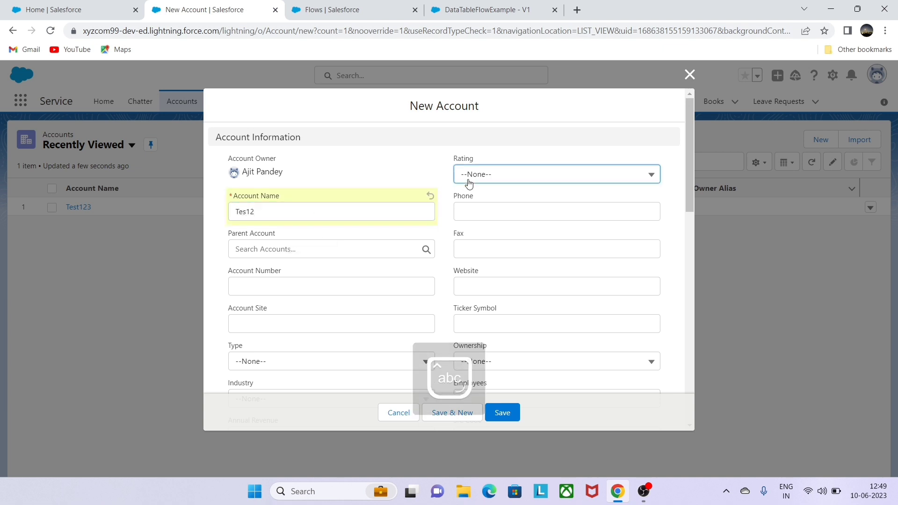
left_click(480, 220)
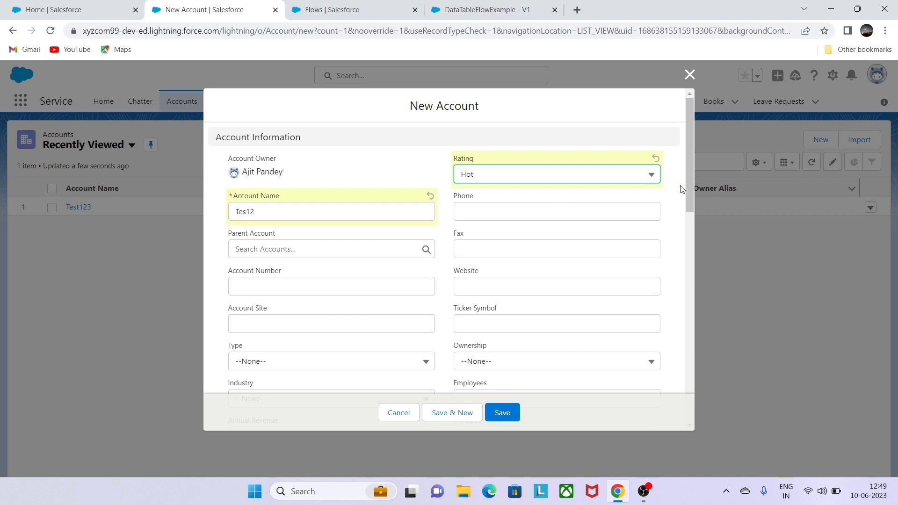
left_click_drag(688, 190, 688, 226)
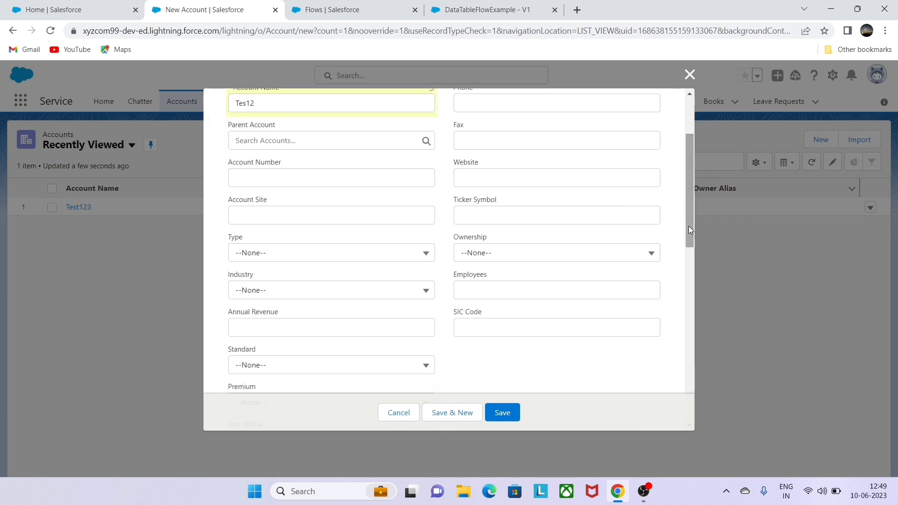
left_click(398, 178)
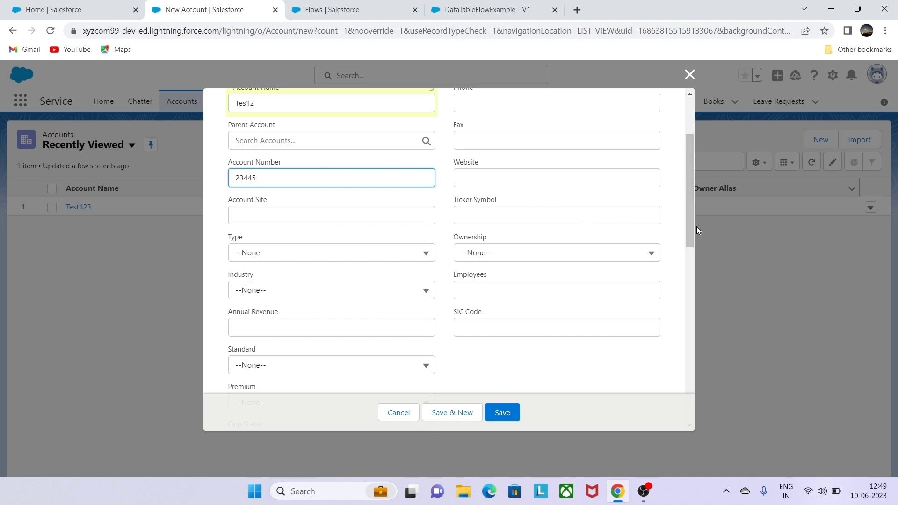
Fill in the billing address with street Hello and city Hi, and the shipping address with street All and city Hello
left_click_drag(694, 220, 694, 305)
left_click(306, 285)
type("Hello")
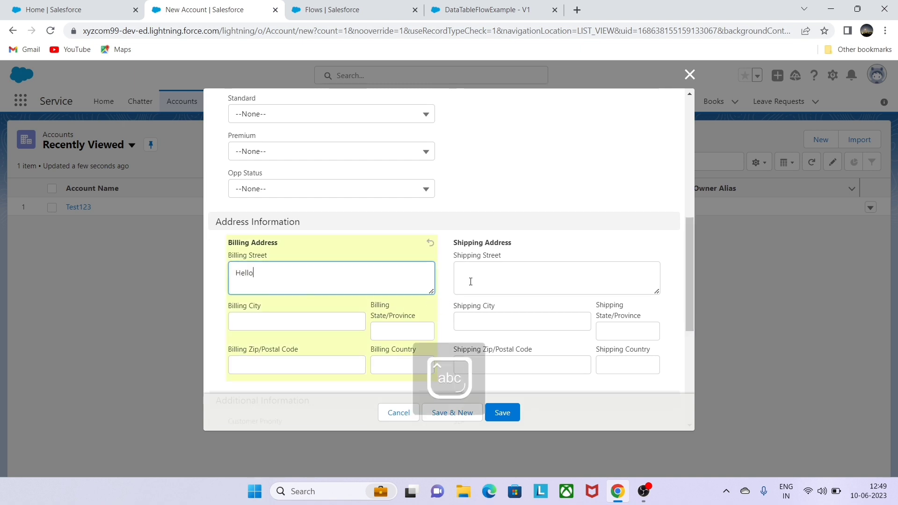
left_click(471, 281)
type("All")
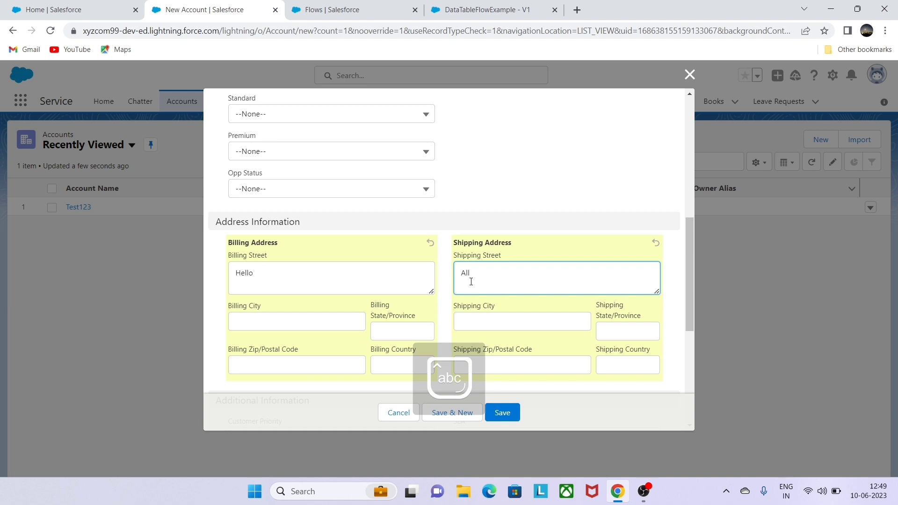
left_click(303, 321)
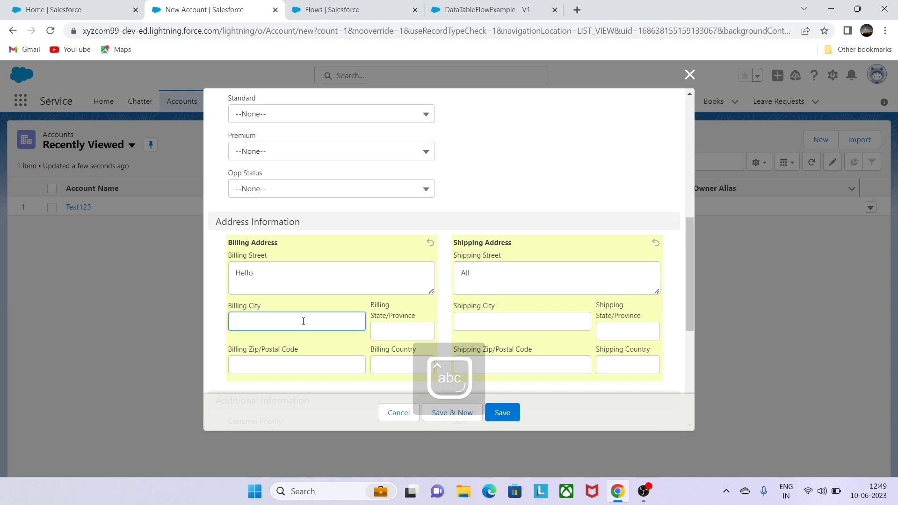
left_click(485, 316)
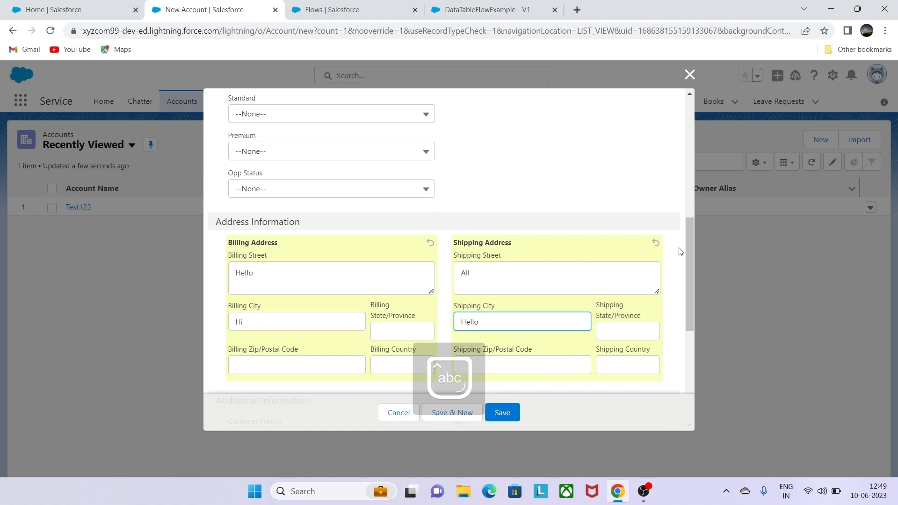
Set the new Account's Active field to Yes and save the record
left_click_drag(689, 237, 689, 336)
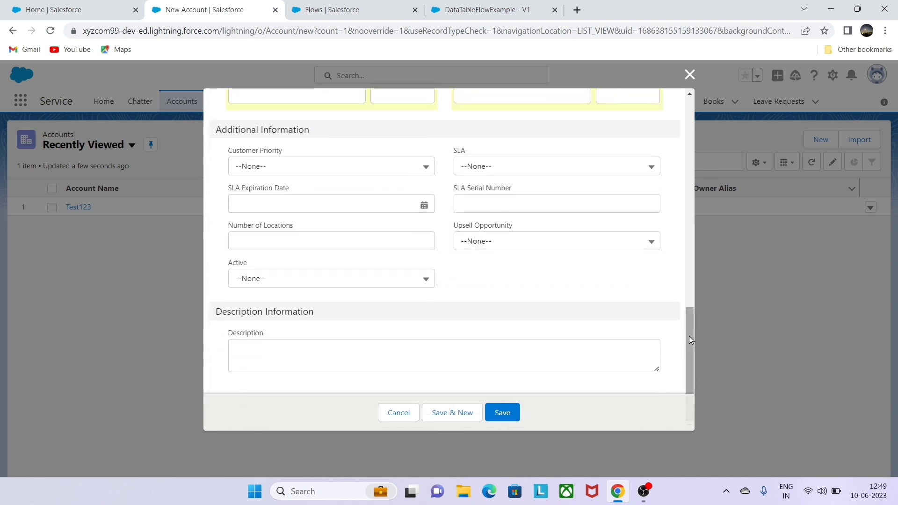
left_click(387, 274)
left_click(268, 341)
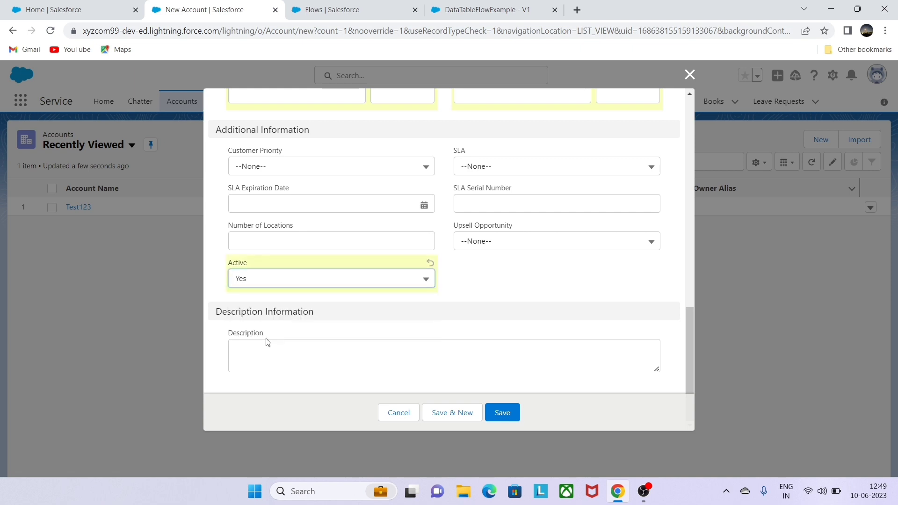
left_click(500, 414)
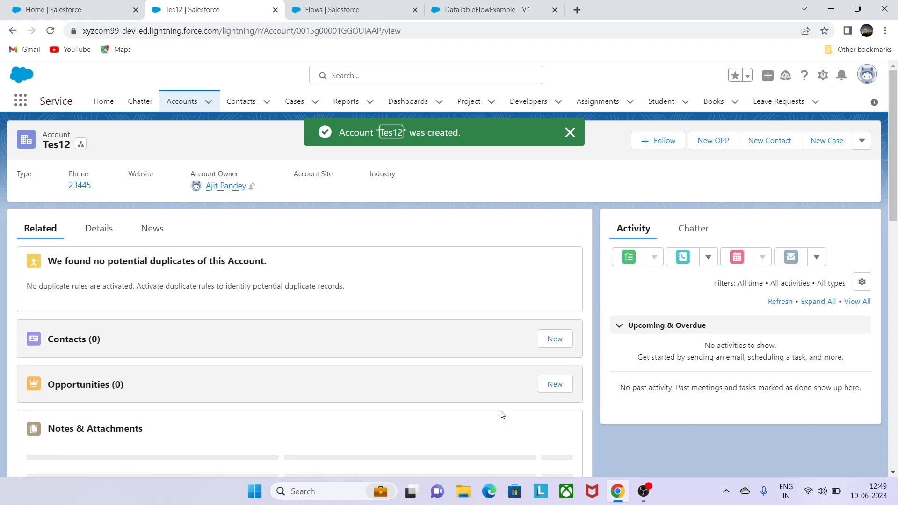
Return to the original home page and reload it to check the DataTableFlowExample table for the new Account
left_click(95, 11)
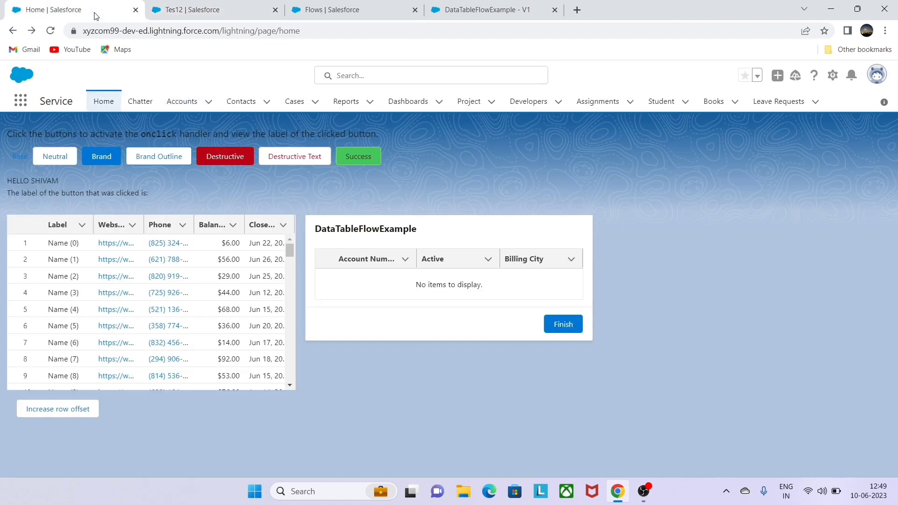
left_click(53, 31)
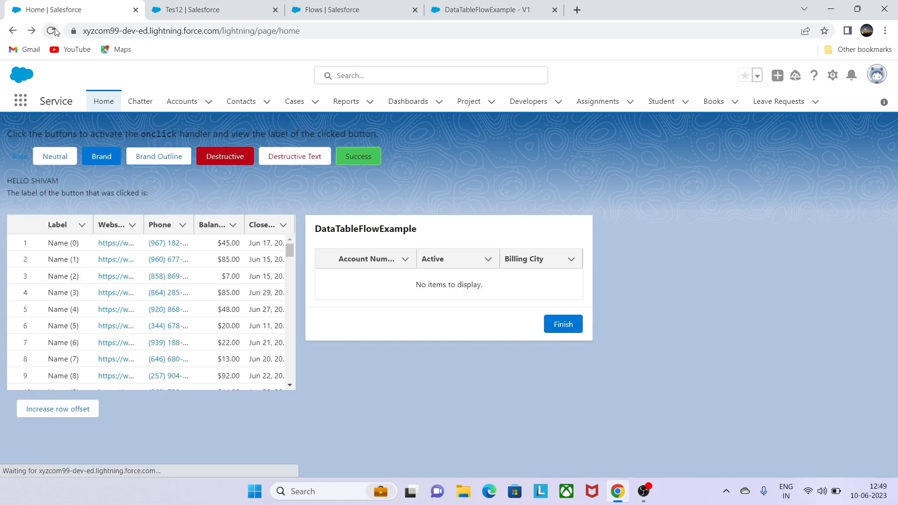
left_click(51, 31)
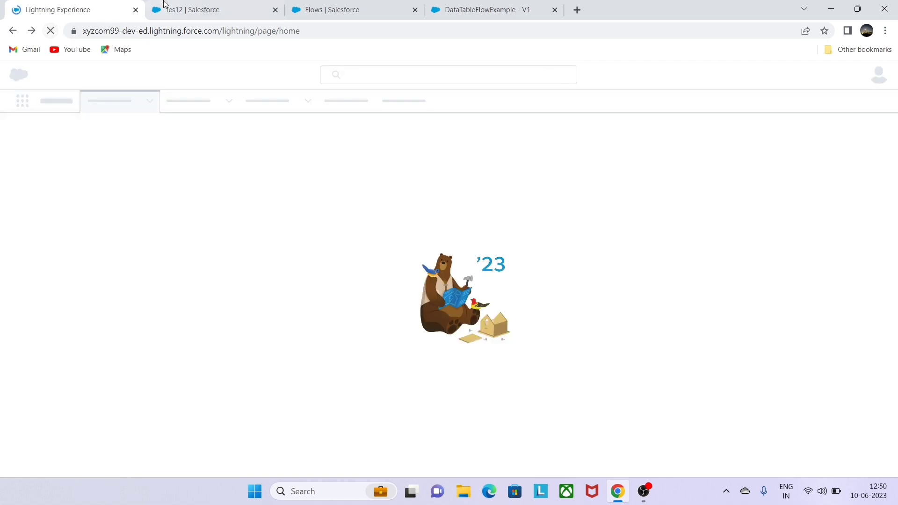
Open the Tes12 account's details from the Accounts list and examine its Active field and addresses
left_click(164, 4)
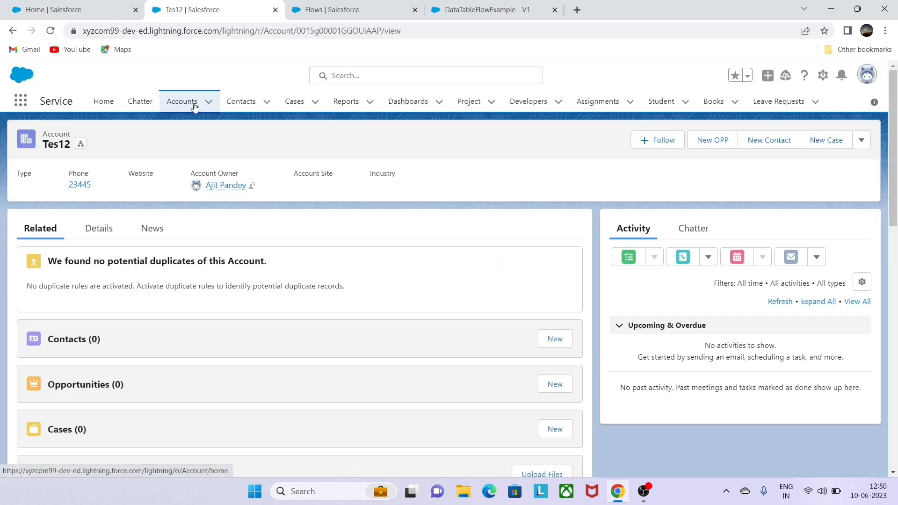
left_click(195, 105)
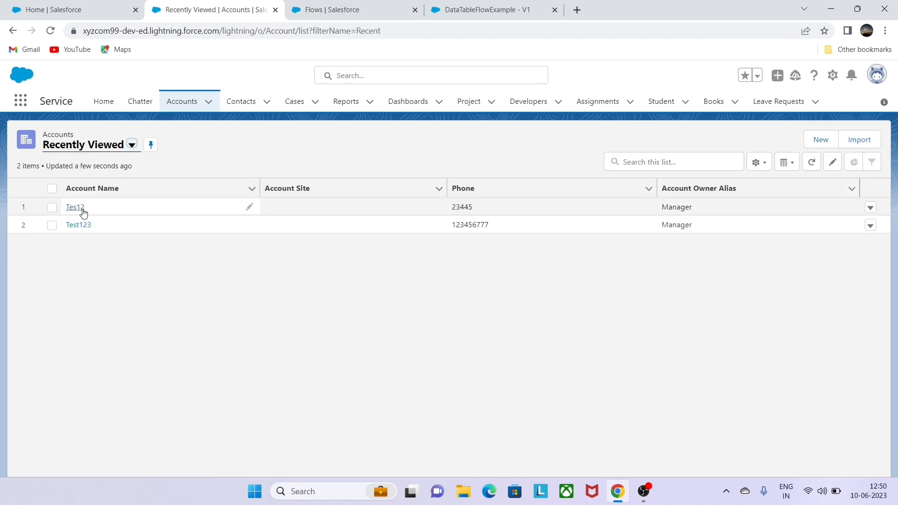
left_click(80, 207)
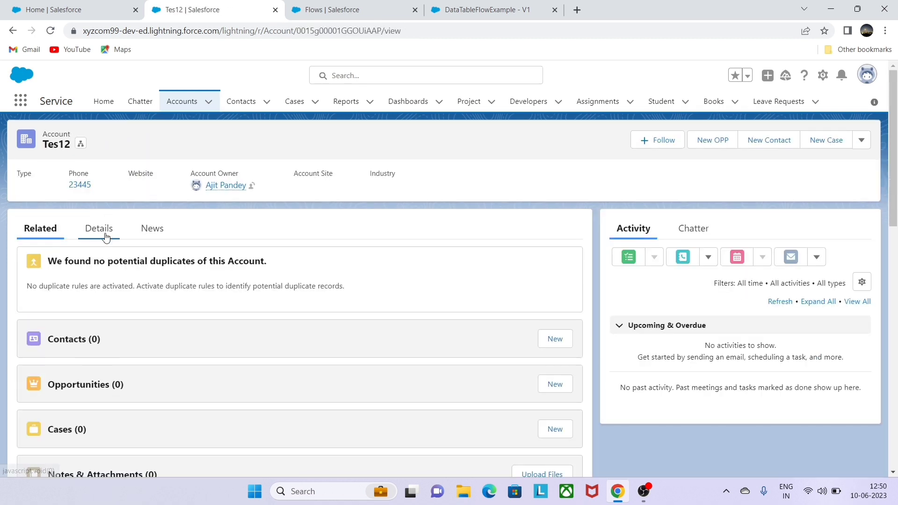
left_click(106, 235)
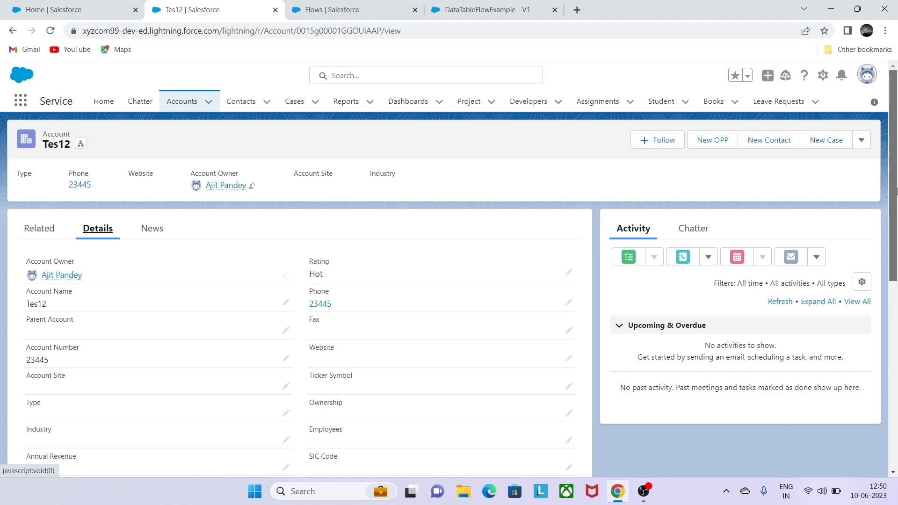
left_click_drag(895, 192, 895, 353)
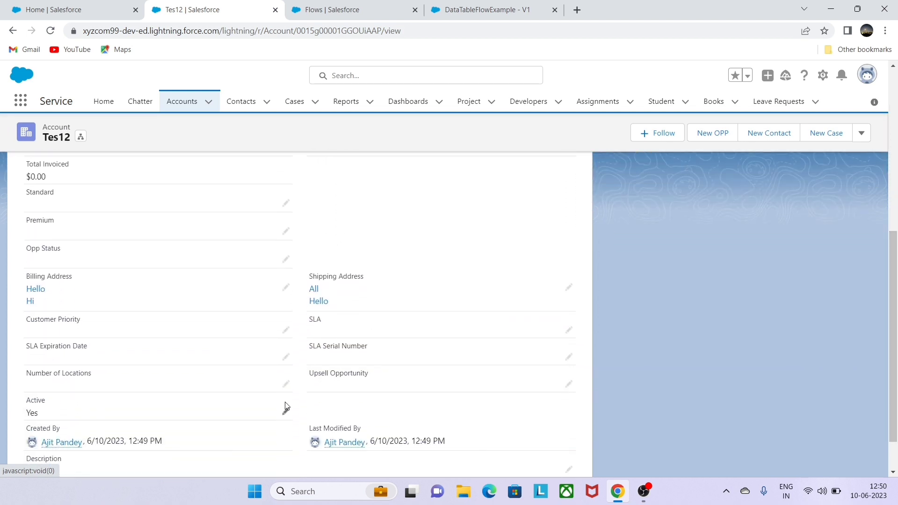
Edit the GetAccountInfo element in the DataTableFlowExample flow so its filter condition is Active__c Equals Yes
left_click(88, 5)
left_click(375, 4)
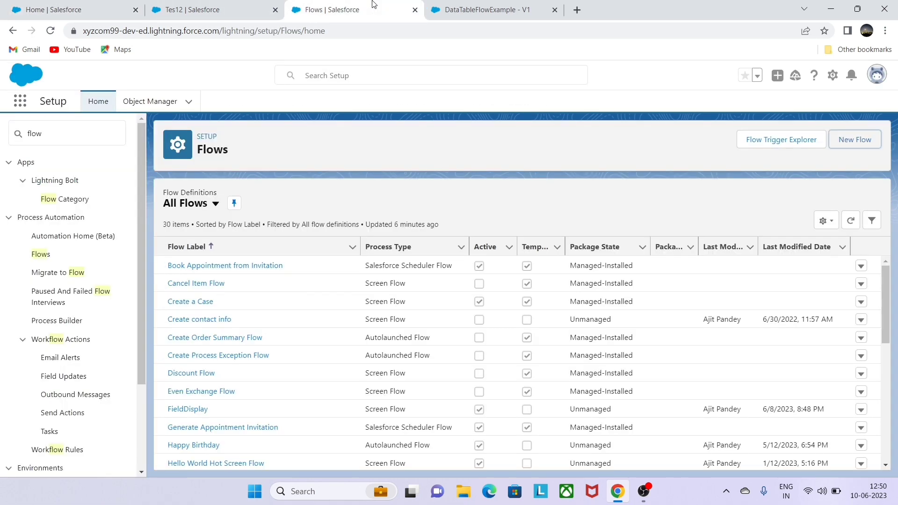
left_click(474, 5)
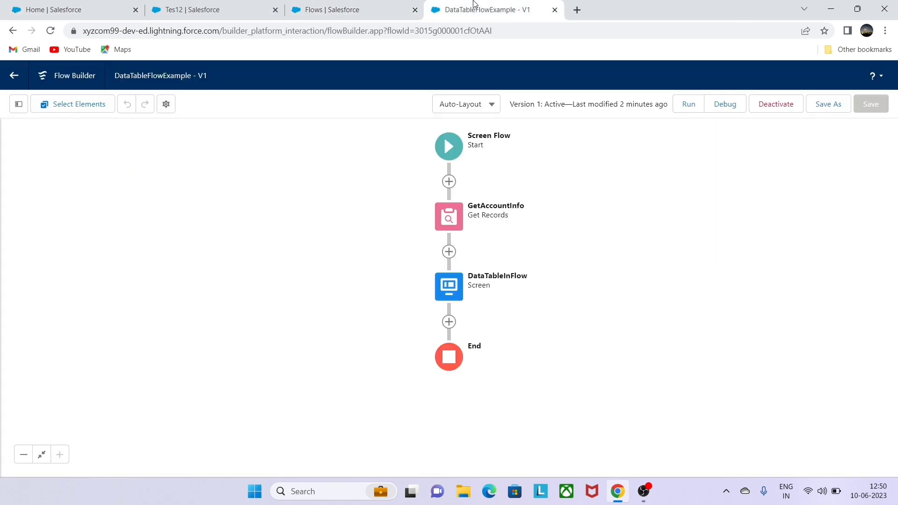
double_click(450, 226)
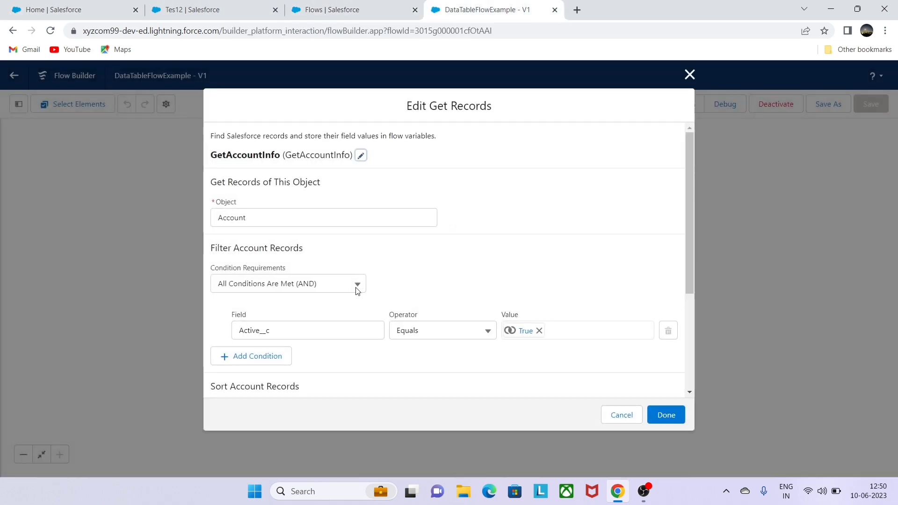
left_click(540, 330)
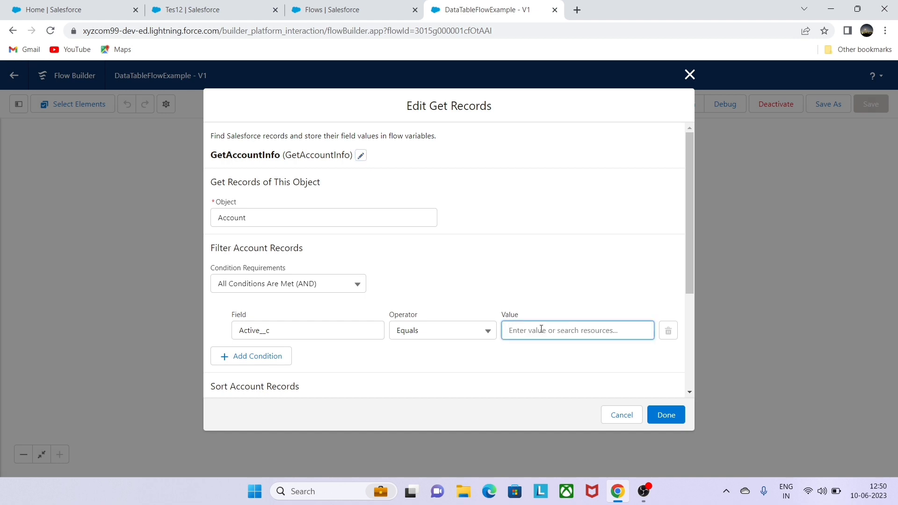
left_click(541, 330)
left_click(548, 249)
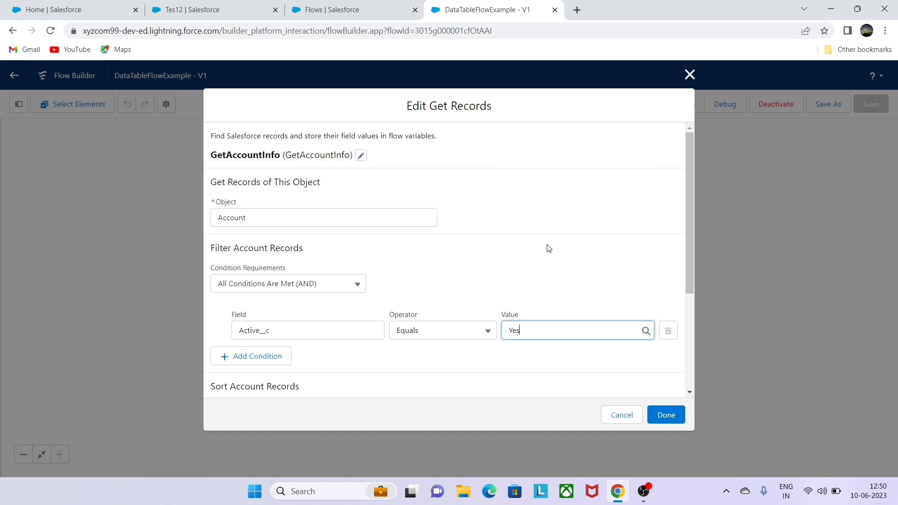
left_click(655, 411)
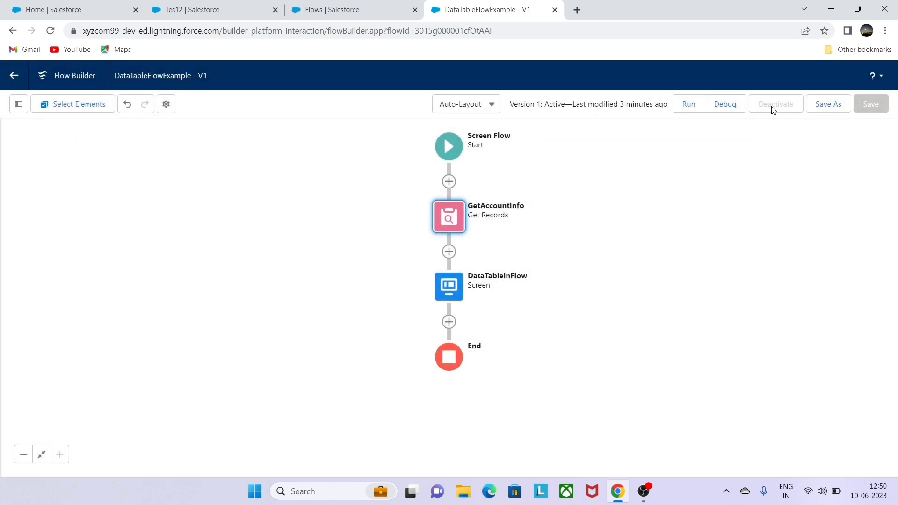
Save the changed flow as a new version of DataTableFlowExample and activate that version
left_click(818, 105)
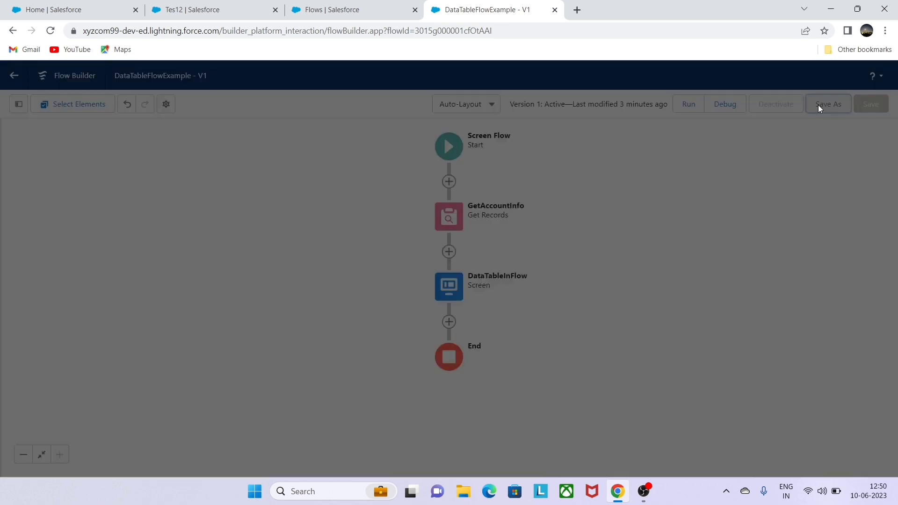
left_click(668, 356)
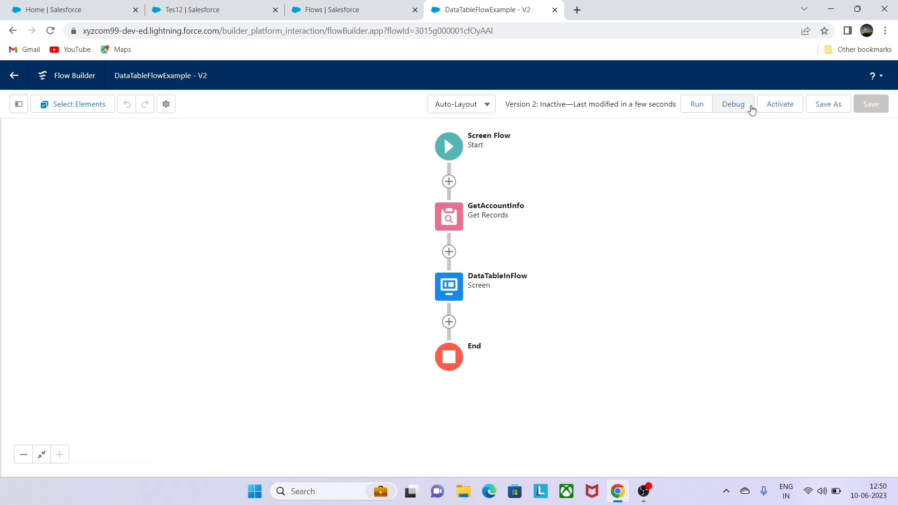
left_click(772, 110)
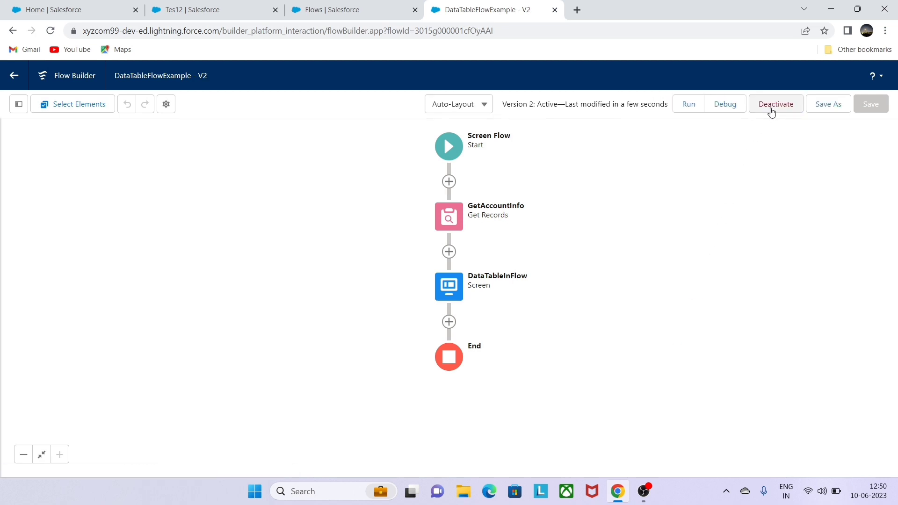
Reload the Service home page and examine the account number, Active and Billing City values in the DataTableFlowExample table
left_click(47, 9)
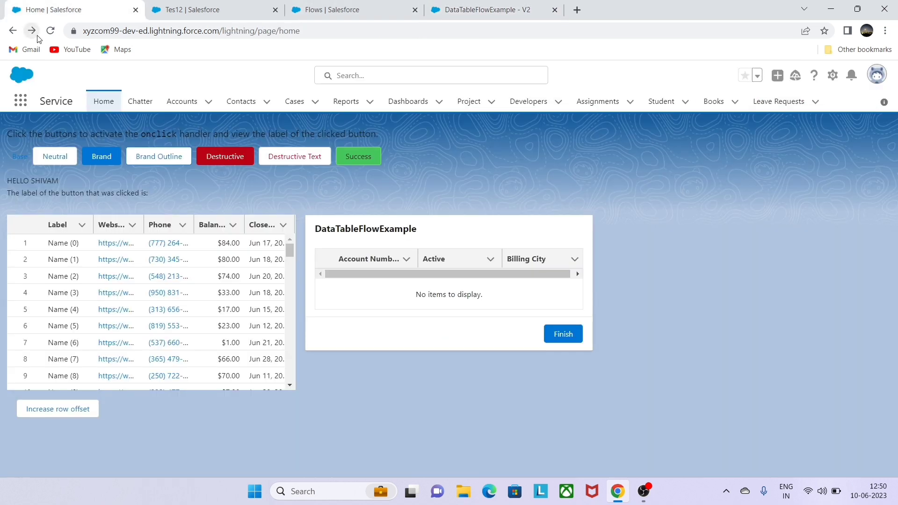
left_click(51, 31)
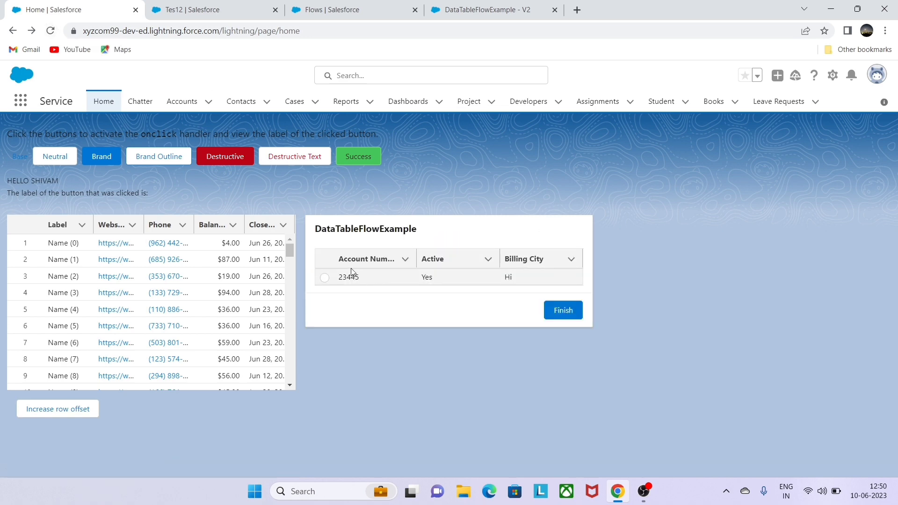
left_click_drag(341, 276, 338, 279)
left_click_drag(423, 279, 500, 276)
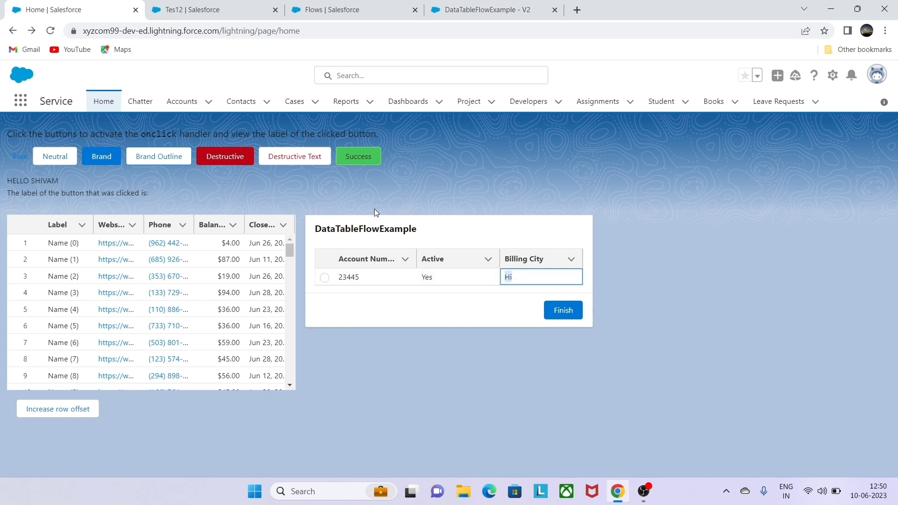